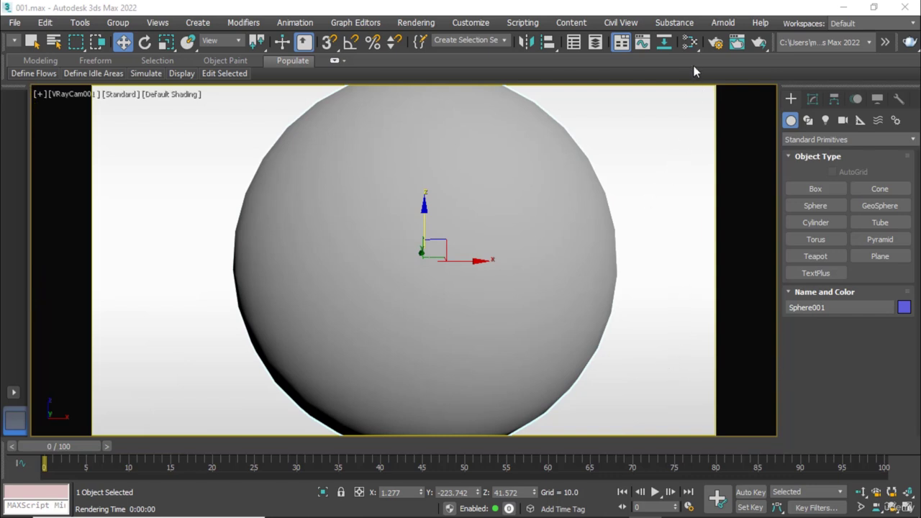
Open the Slate Material Editor and pick VRayBlendMtl from the Materials > V-Ray list.
left_click(690, 41)
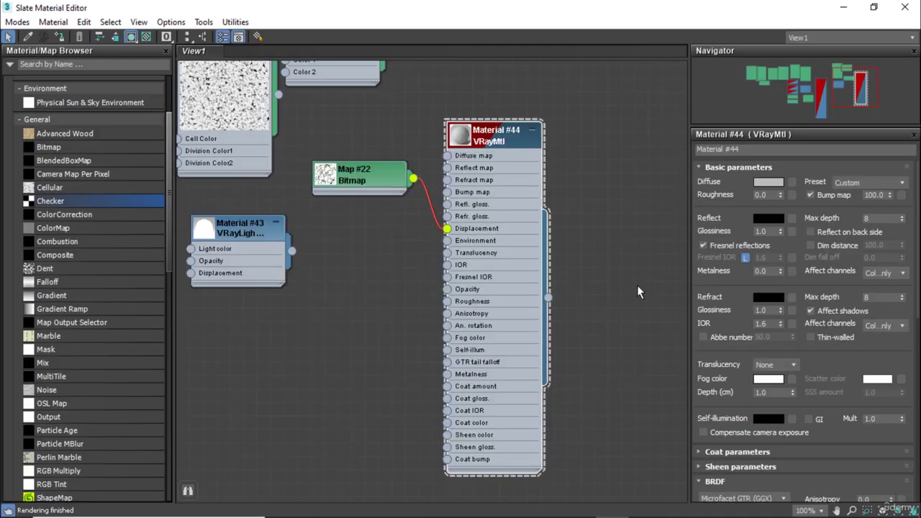
middle_click_drag(636, 290, 494, 287)
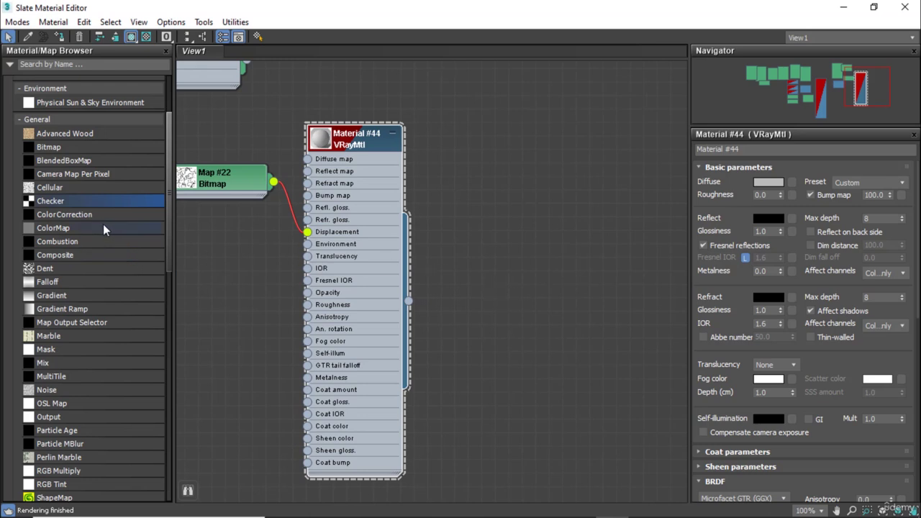
left_click(43, 122)
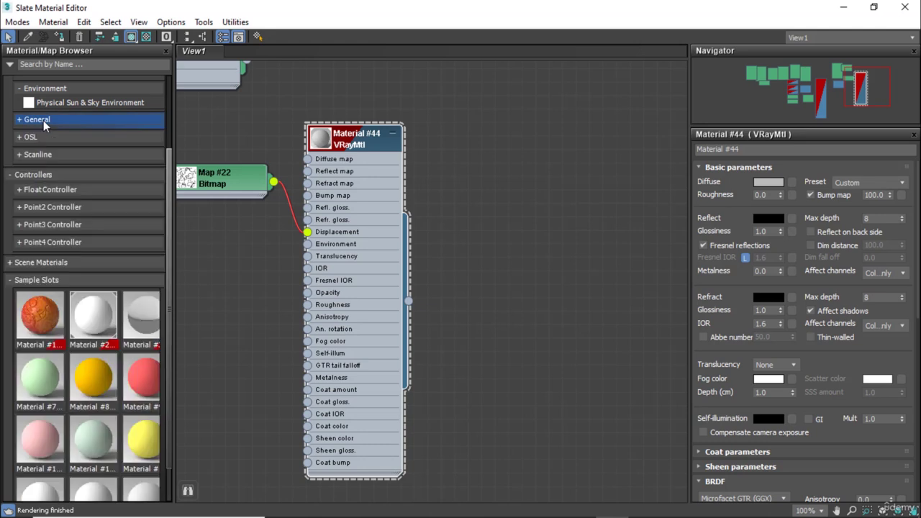
scroll(43, 120, "up", 3)
left_click(34, 98)
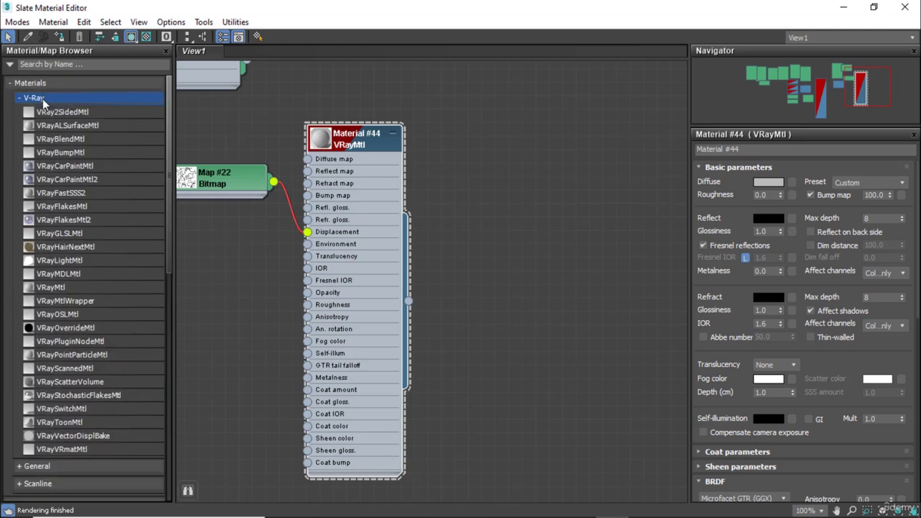
left_click(61, 139)
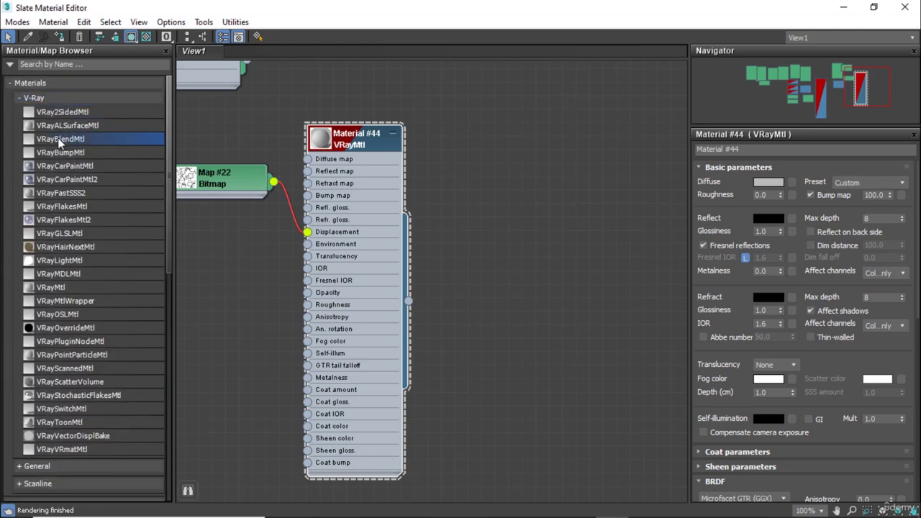
Place a VRayBlendMtl node and a new VRayMtl node, Material #46, beside it.
left_click(524, 186)
mouse_move(524, 186)
left_mouse_down()
mouse_move(638, 97)
mouse_move(636, 75)
mouse_move(619, 104)
left_mouse_up()
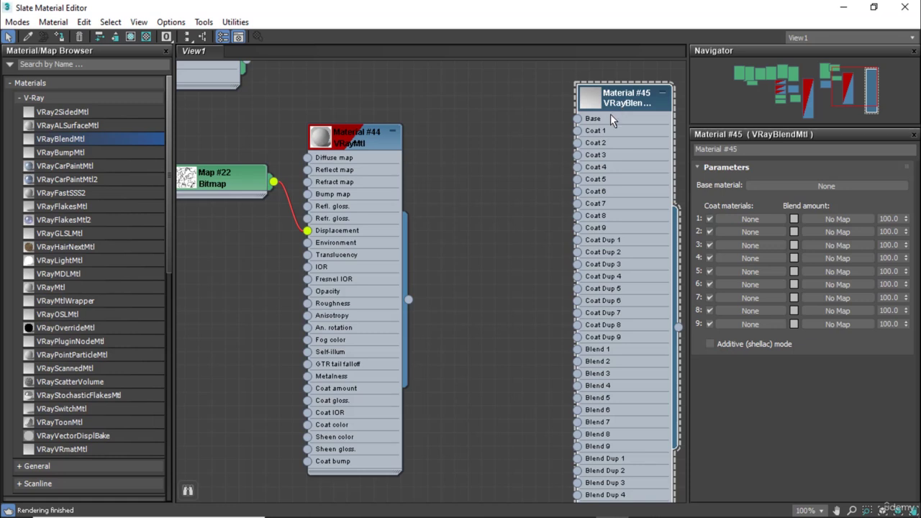
right_click(457, 141)
mouse_move(620, 166)
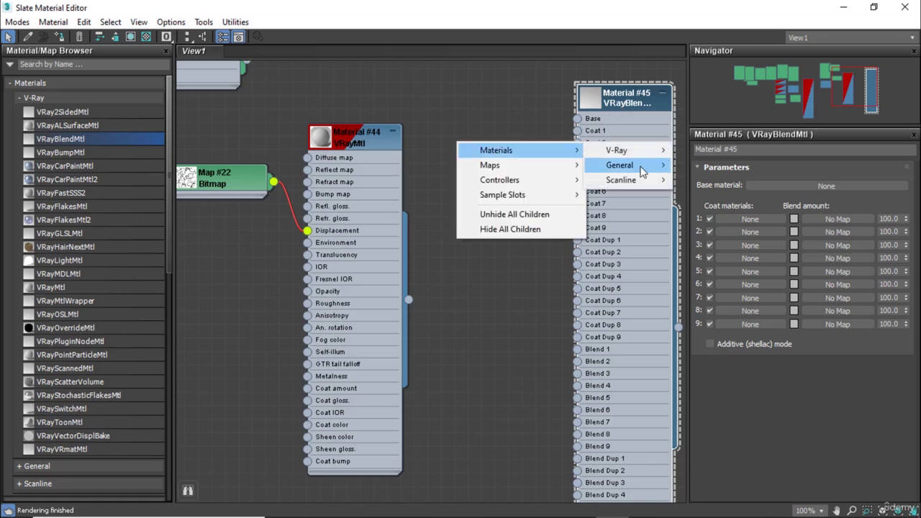
left_click(729, 326)
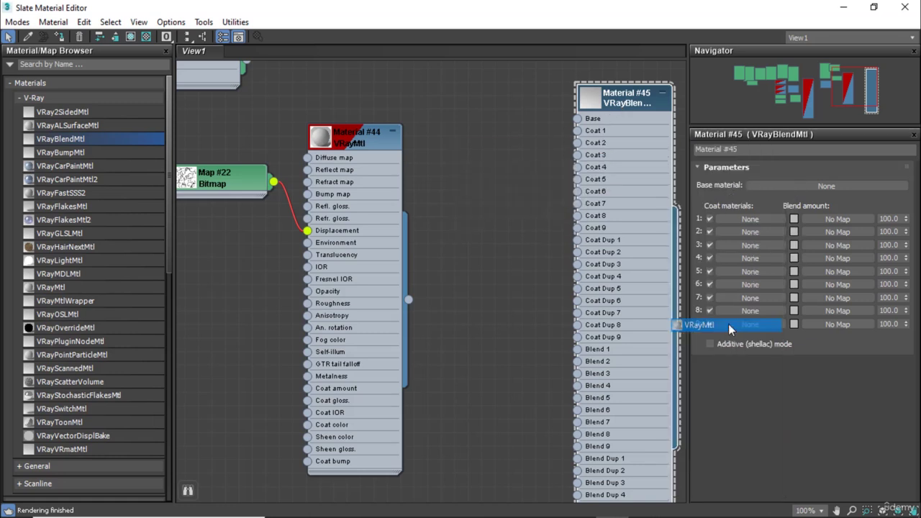
left_click(520, 150)
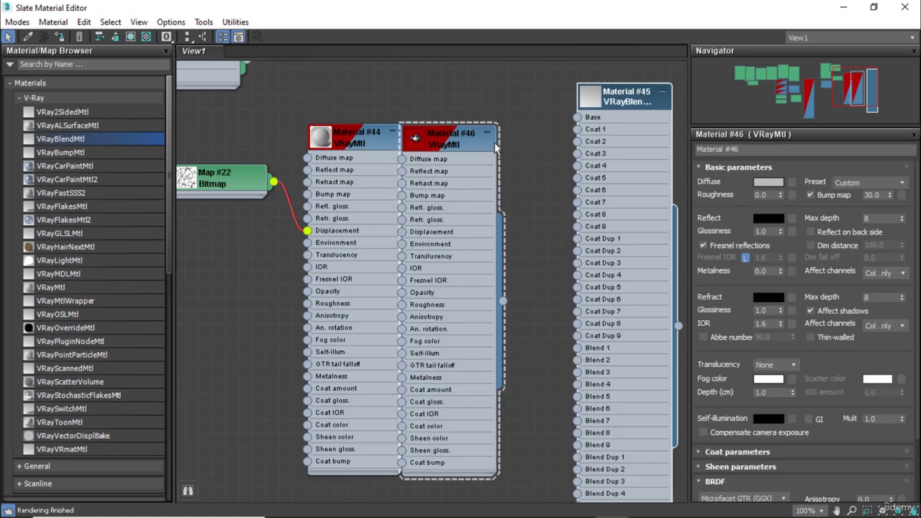
left_click_drag(468, 133, 501, 88)
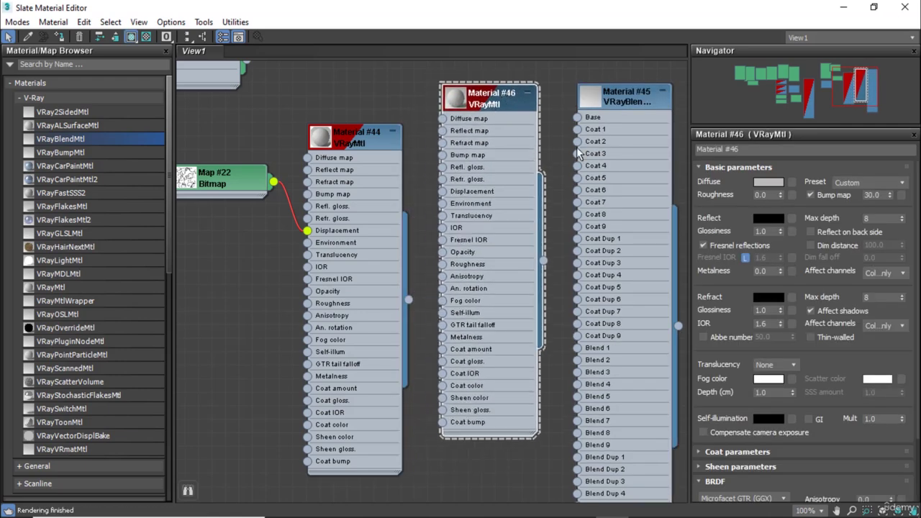
Give Material #46 a saturated red diffuse and wire it into the blend's Base input.
left_click(765, 183)
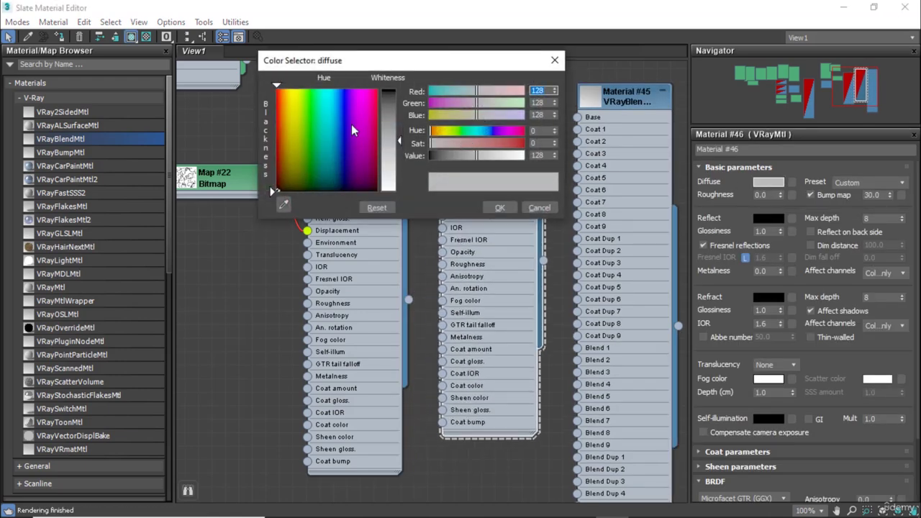
left_click_drag(365, 109, 380, 89)
left_click_drag(389, 140, 388, 103)
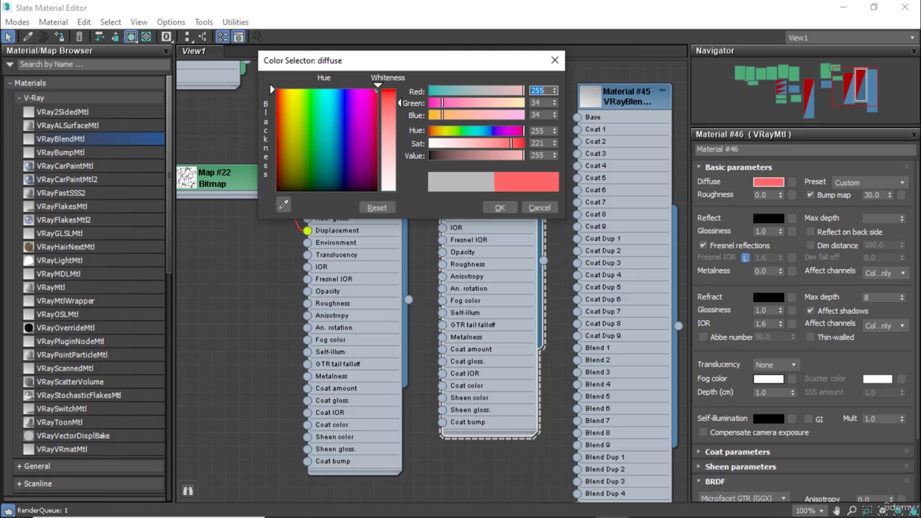
left_click(505, 208)
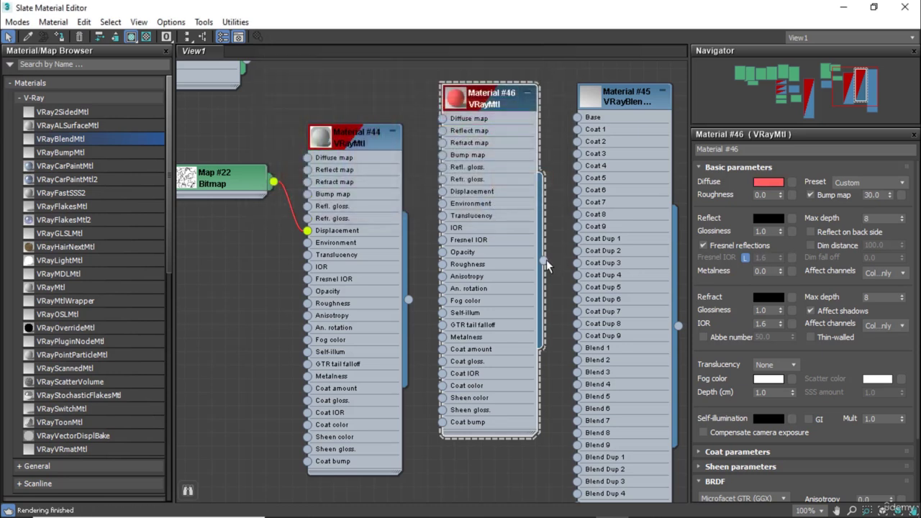
left_click_drag(544, 260, 577, 117)
left_click_drag(509, 99, 495, 99)
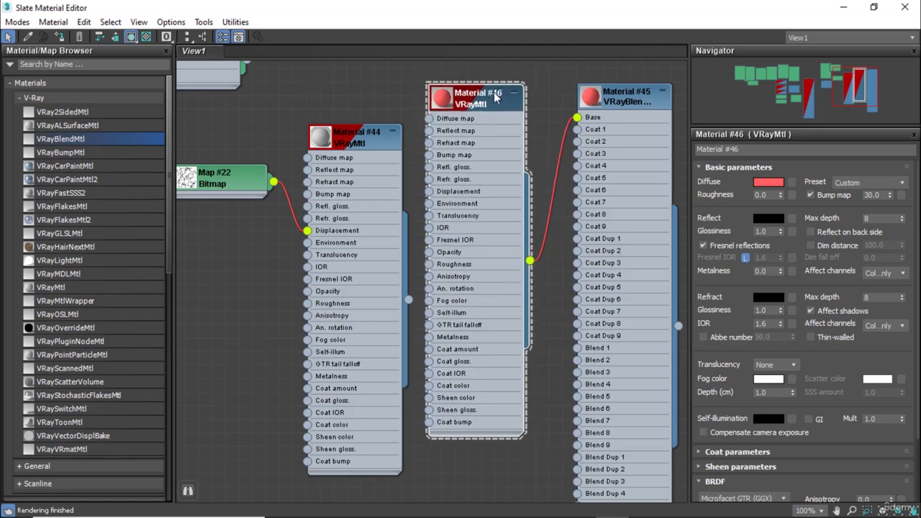
left_click(514, 93)
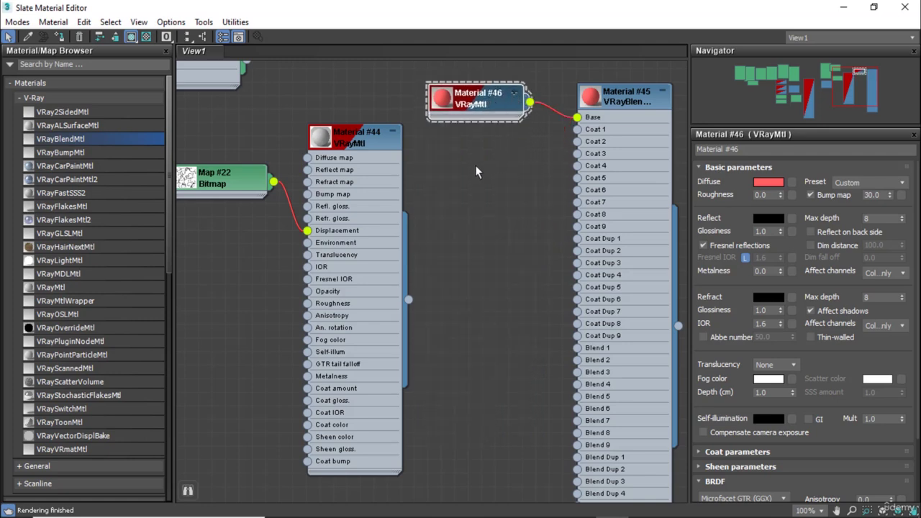
right_click(473, 166)
mouse_move(532, 174)
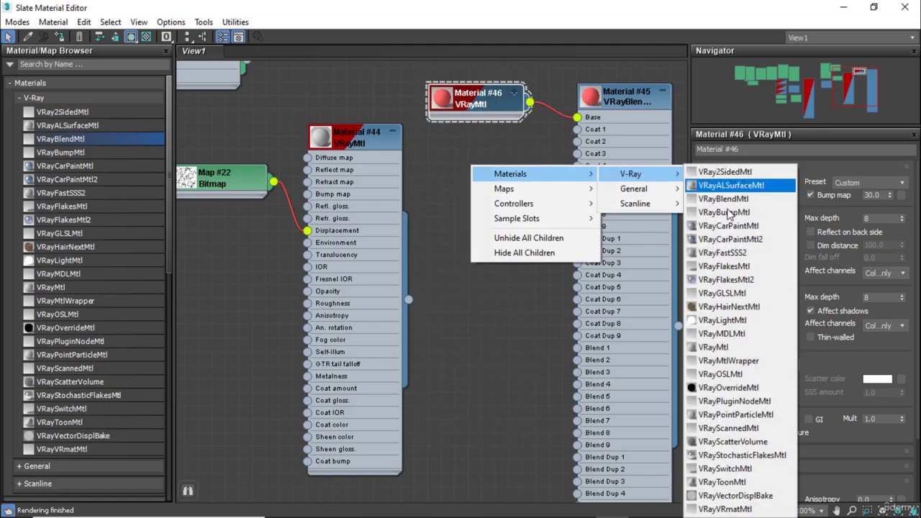
left_click(525, 174)
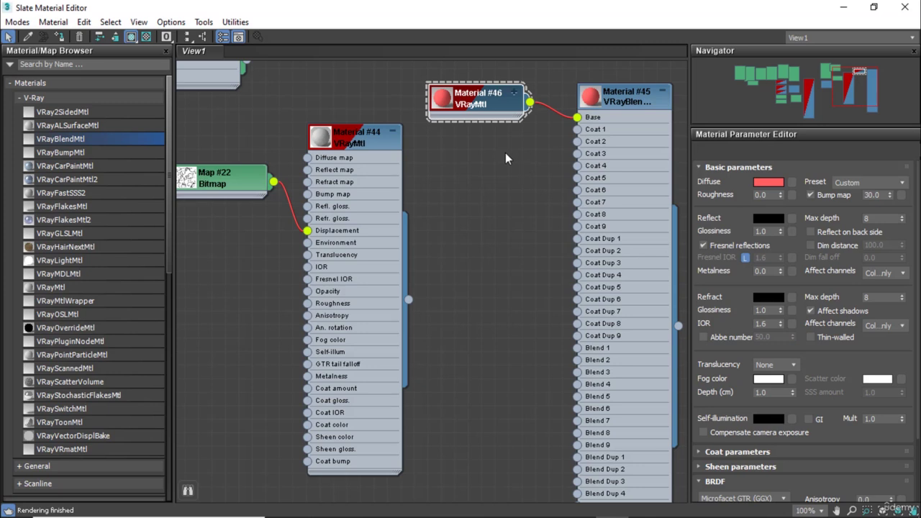
Give new VRayMtl Material #47 a purple-blue diffuse and wire it to Coat 1.
left_click_drag(473, 168, 473, 151)
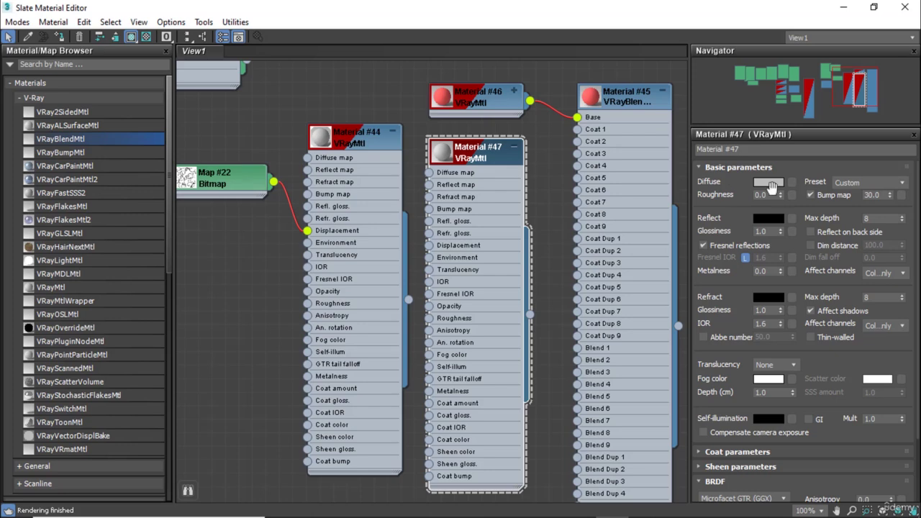
left_click(773, 185)
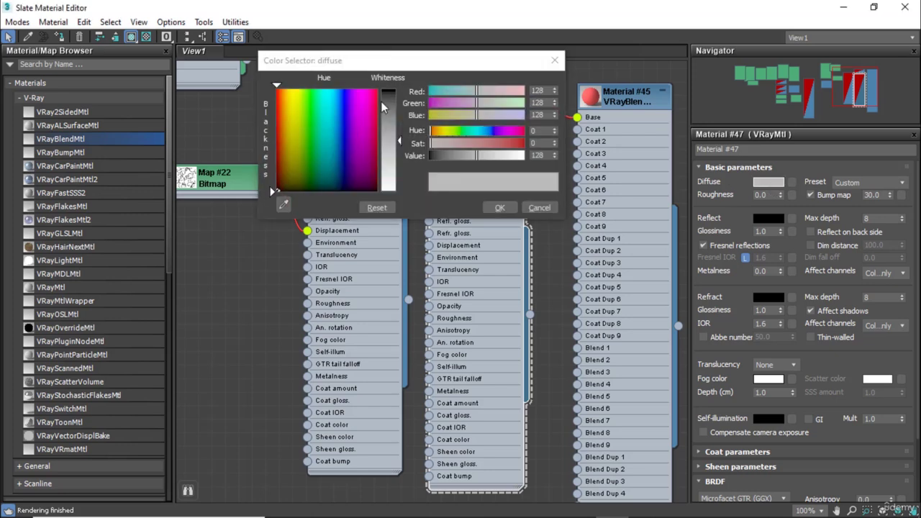
left_click(342, 125)
left_click(502, 207)
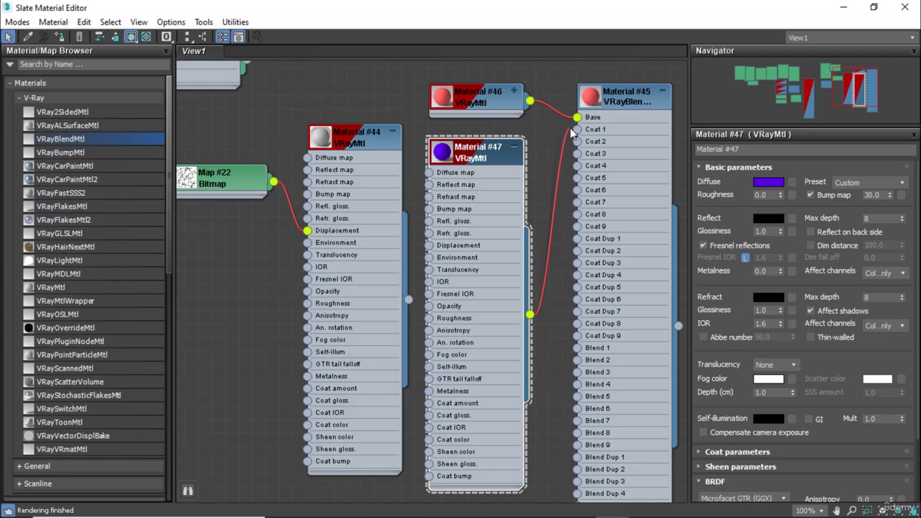
left_click_drag(543, 287, 575, 129)
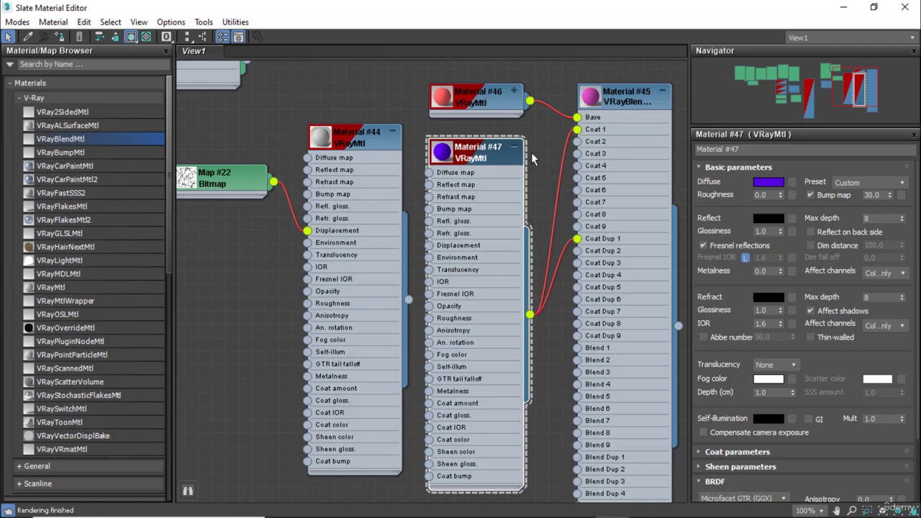
Show blend Material #45's parameters and float the editor window over the viewport.
double_click(583, 10)
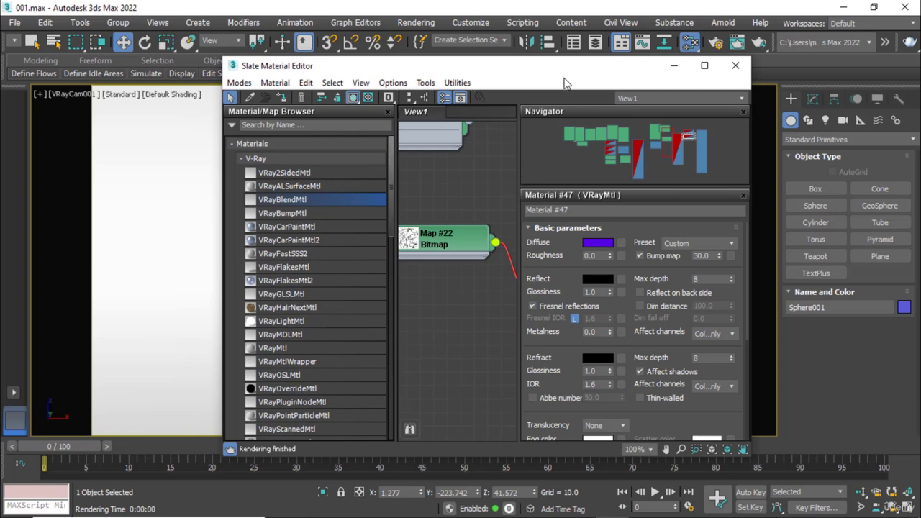
double_click(566, 65)
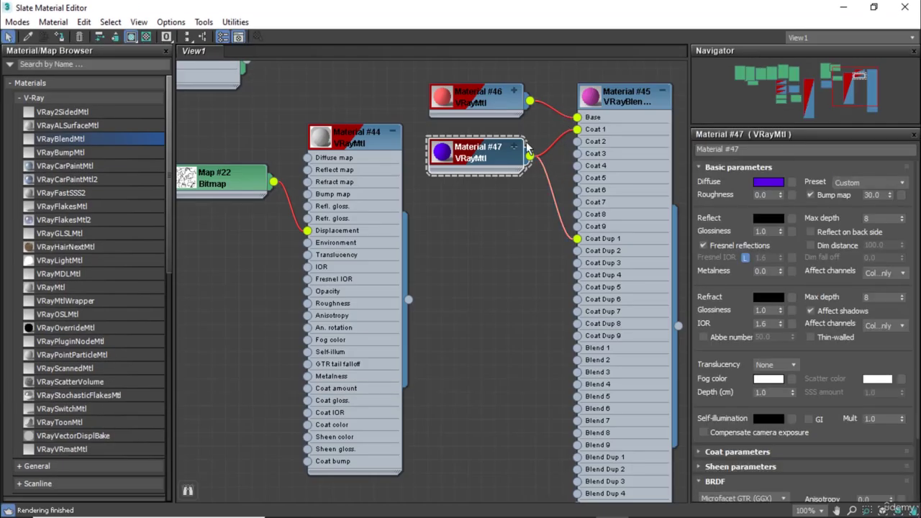
left_click(452, 105)
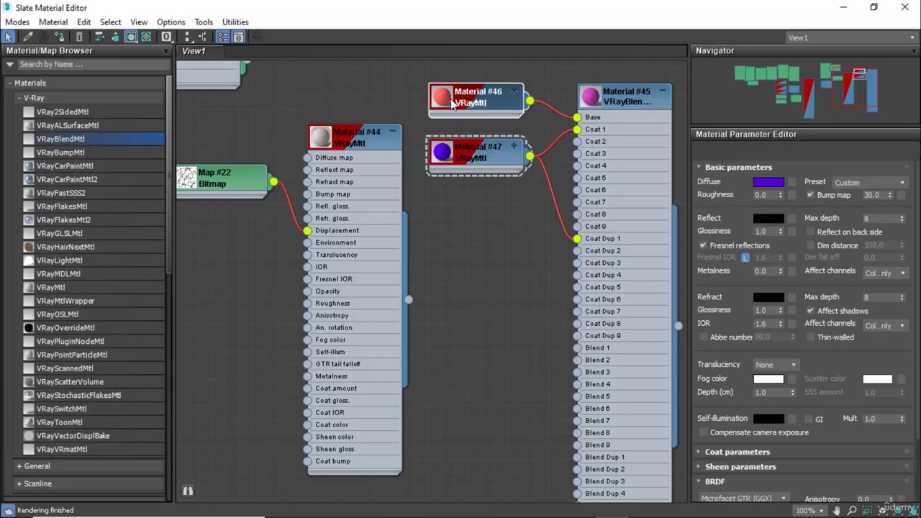
double_click(455, 151)
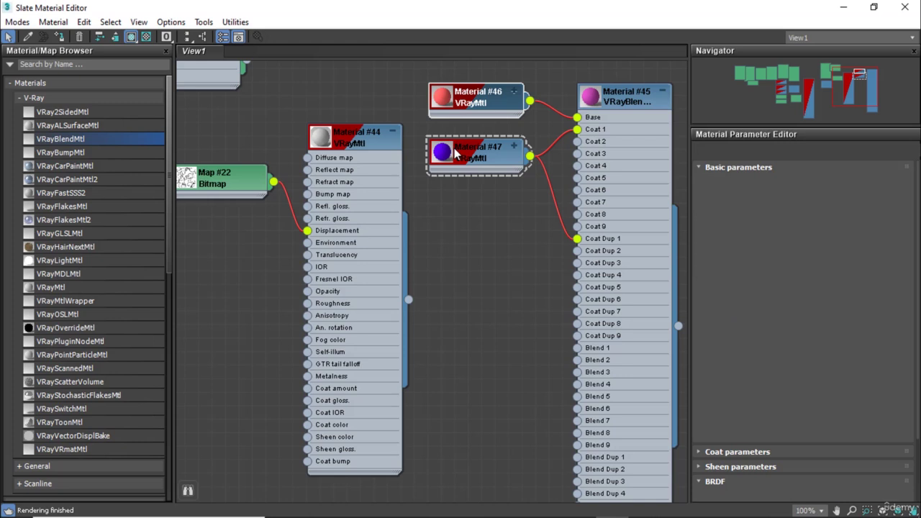
double_click(596, 101)
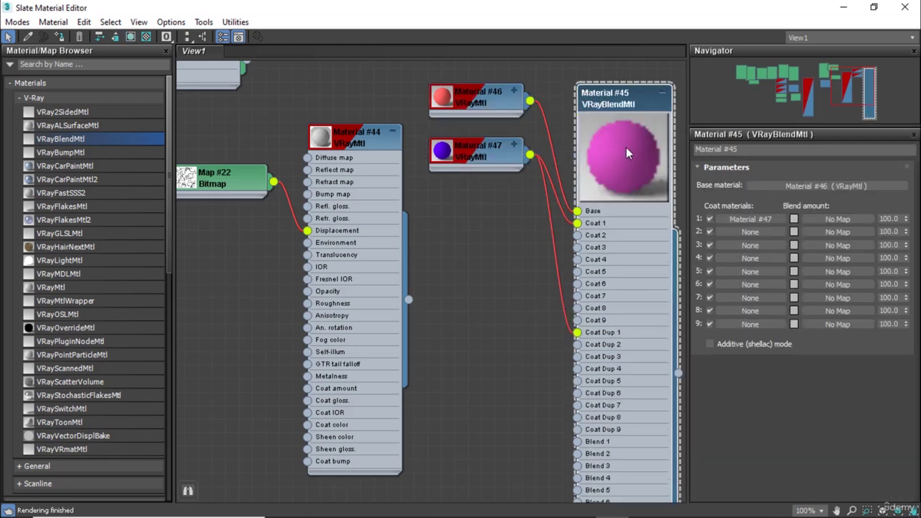
double_click(602, 13)
left_click_drag(593, 70, 726, 122)
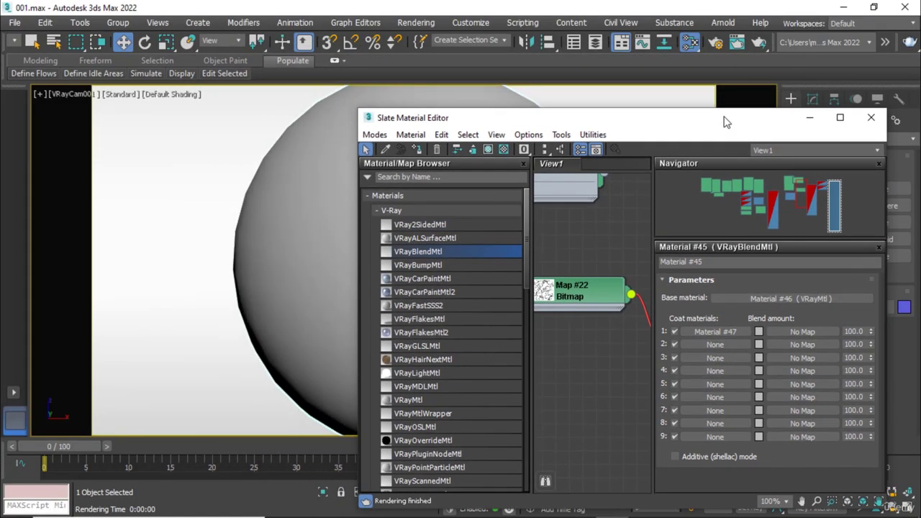
Pan the node graph to bring up Material #44's parameters.
scroll(617, 257, "down", 4)
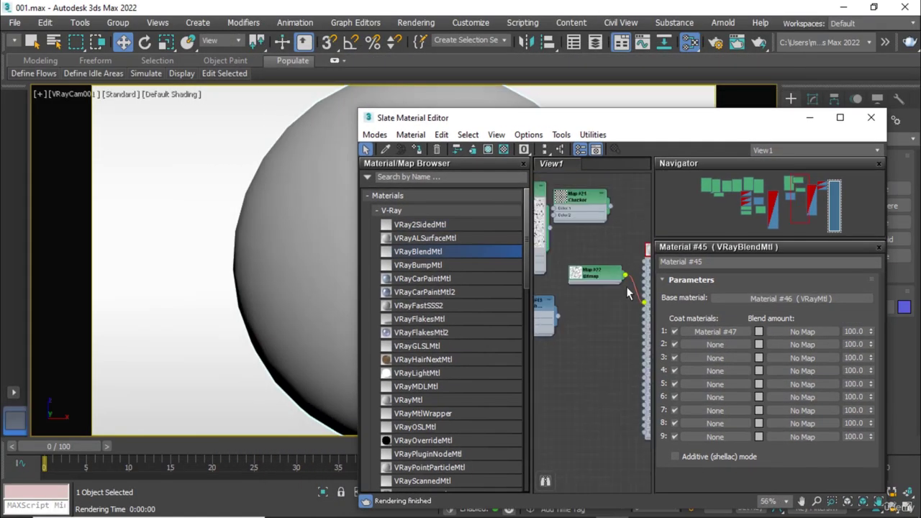
middle_click_drag(626, 287, 583, 291)
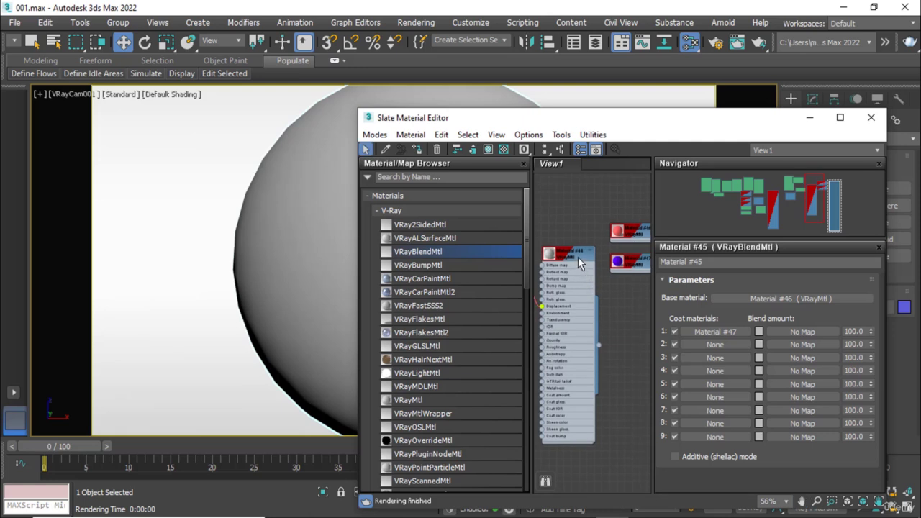
left_click(578, 257)
left_click(555, 294)
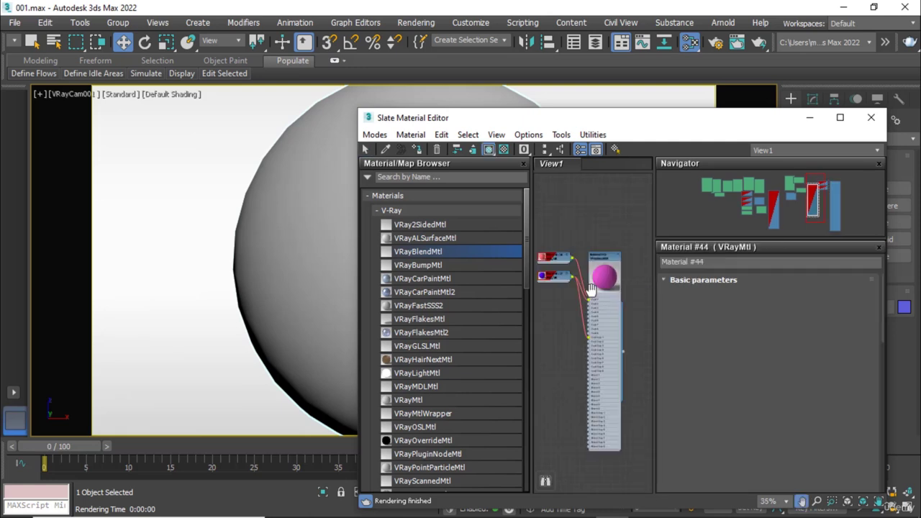
Assign blend Material #45 to the selected sphere and start a production render.
scroll(569, 284, "down", 4)
middle_click_drag(582, 275, 601, 259)
double_click(601, 259)
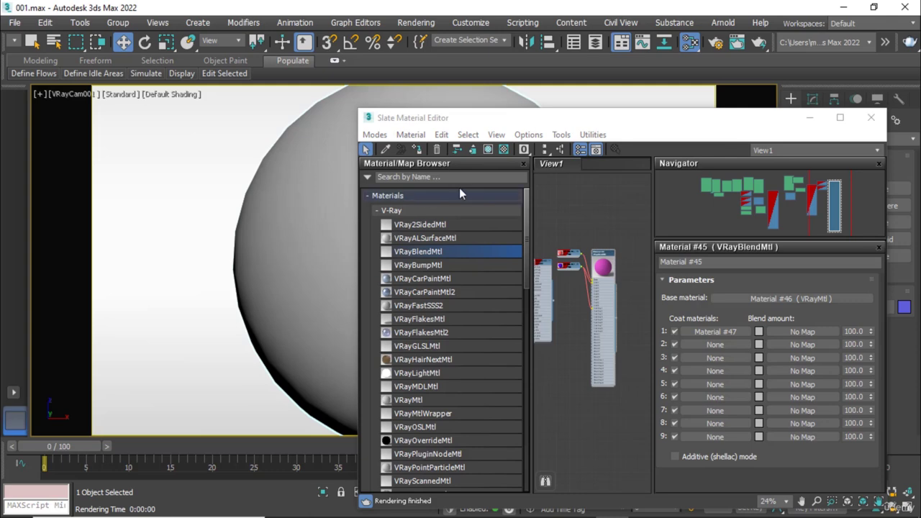
left_click(437, 148)
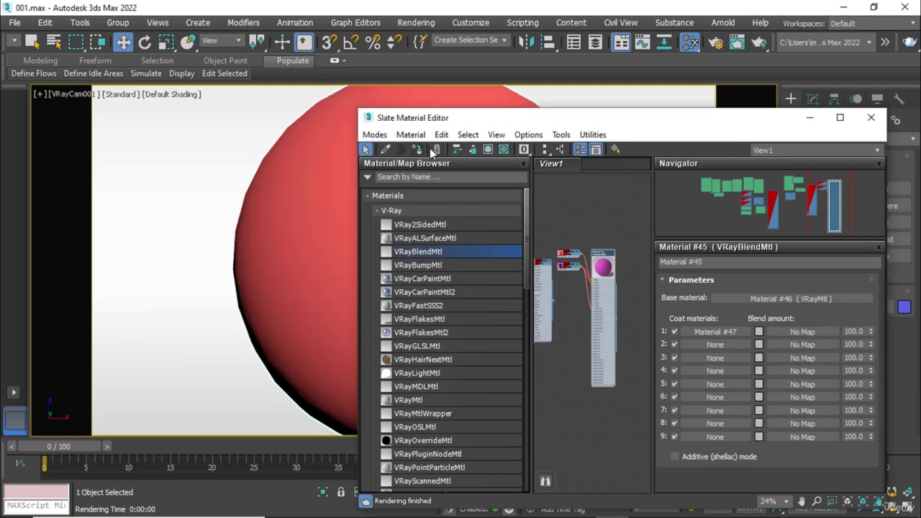
left_click(759, 43)
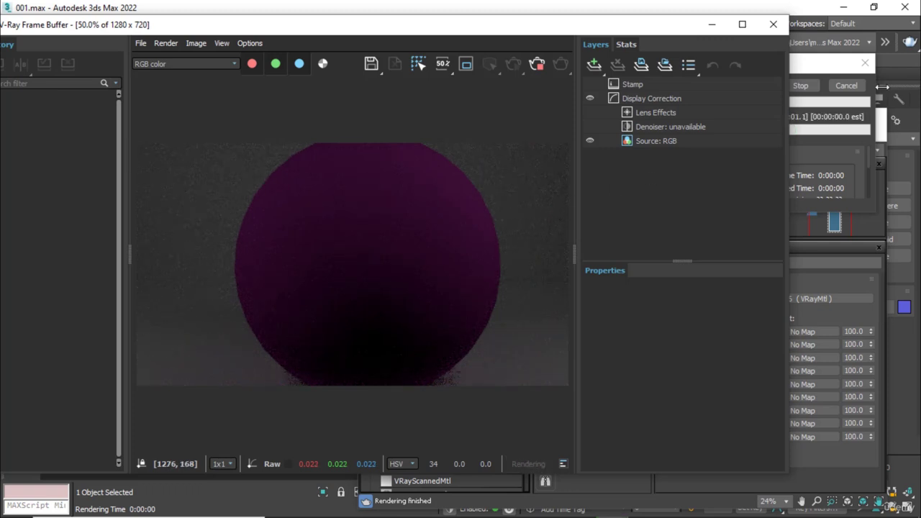
Close the finished V-Ray render and maximize the Slate Material Editor.
left_click(849, 88)
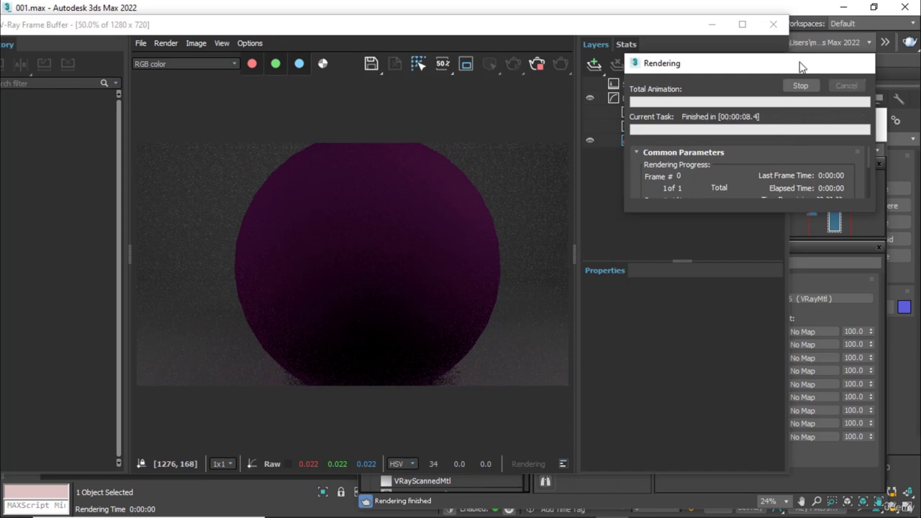
left_click(773, 25)
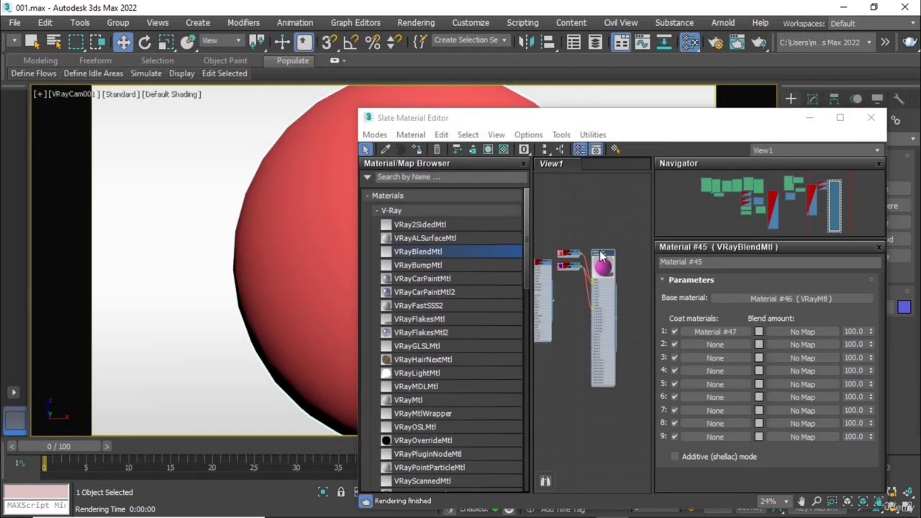
double_click(662, 122)
middle_click_drag(344, 290, 454, 302)
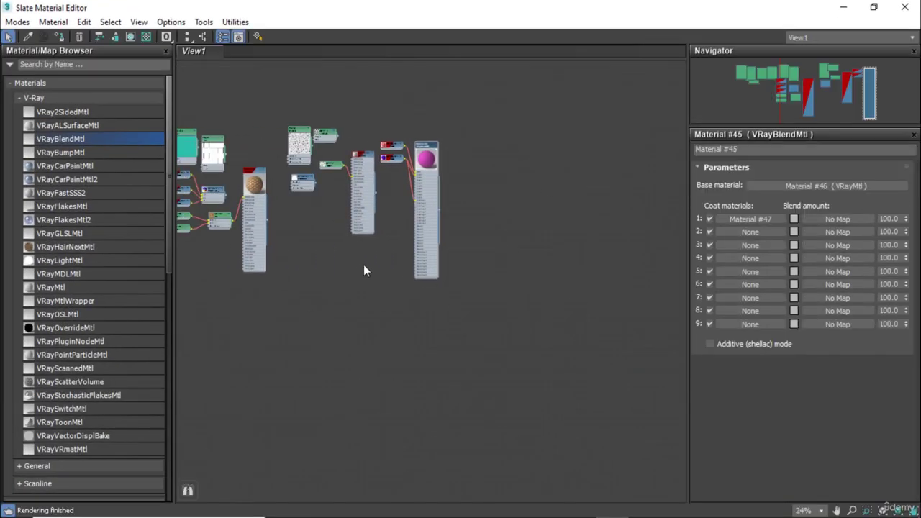
Add a Bitmap map node to empty space in the node view.
scroll(369, 260, "up", 5)
mouse_move(374, 311)
middle_mouse_down()
mouse_move(384, 298)
mouse_move(395, 323)
middle_mouse_up()
right_click(394, 288)
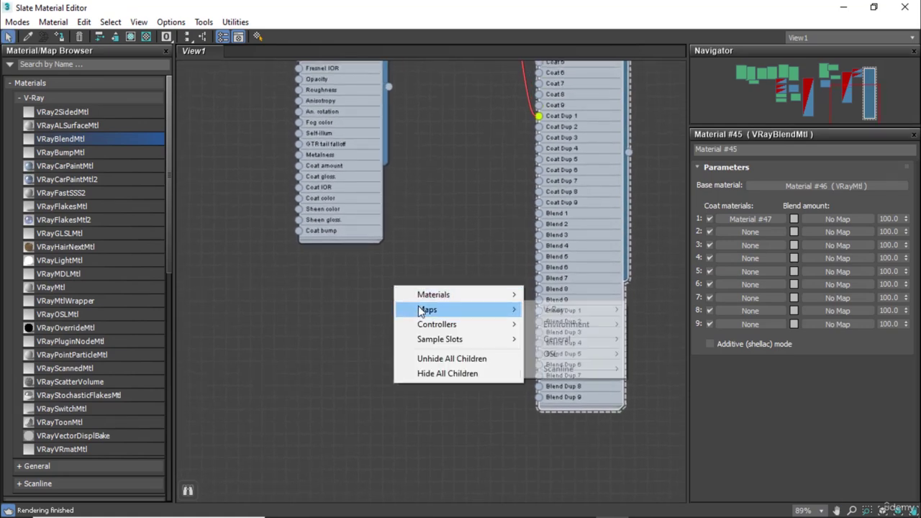
mouse_move(427, 309)
mouse_move(557, 339)
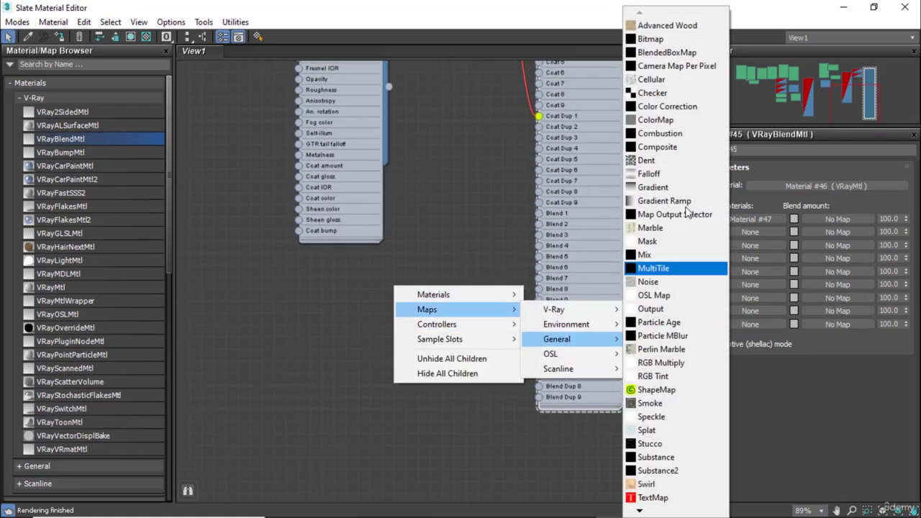
left_click(651, 36)
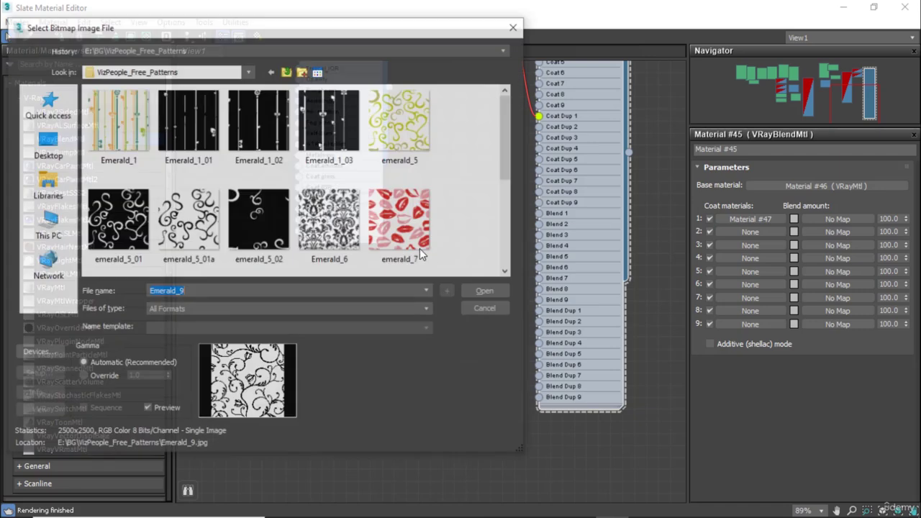
Load the emerald_5_01 swirl image as bitmap Map #23.
left_click(463, 186)
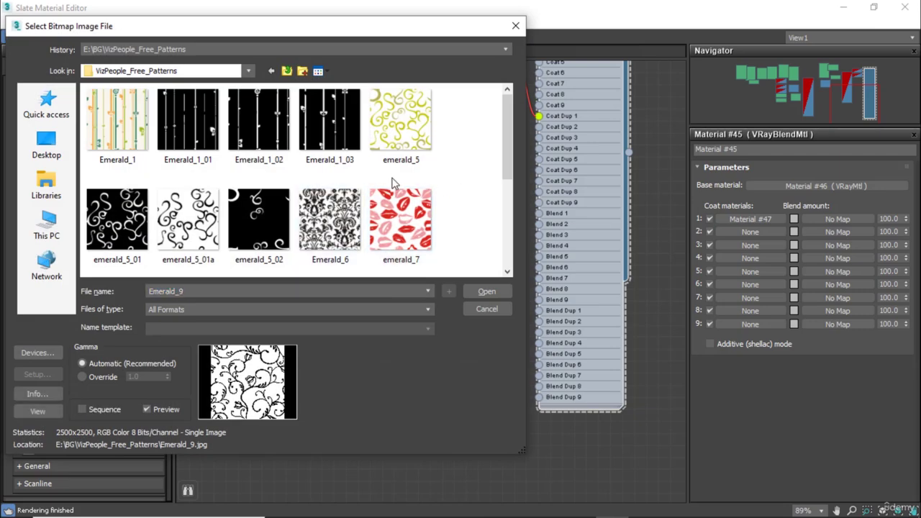
left_click(204, 216)
left_click(100, 213)
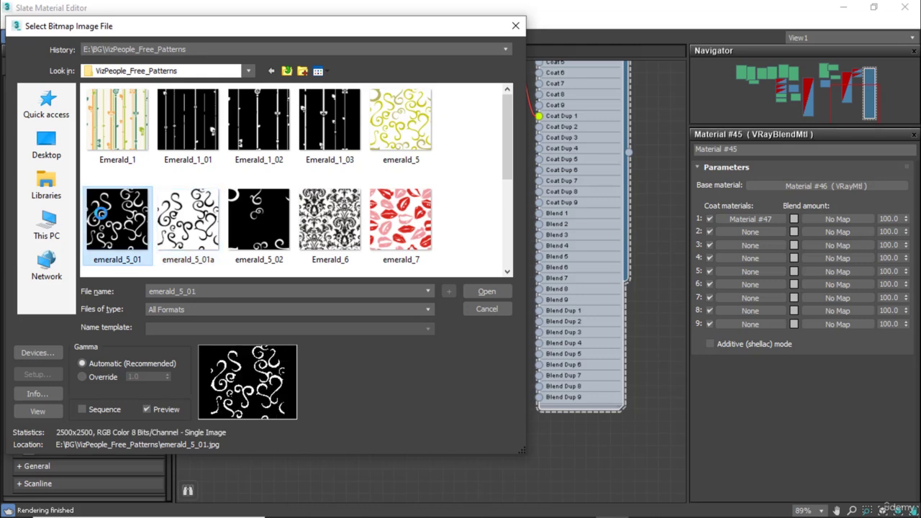
left_click(482, 293)
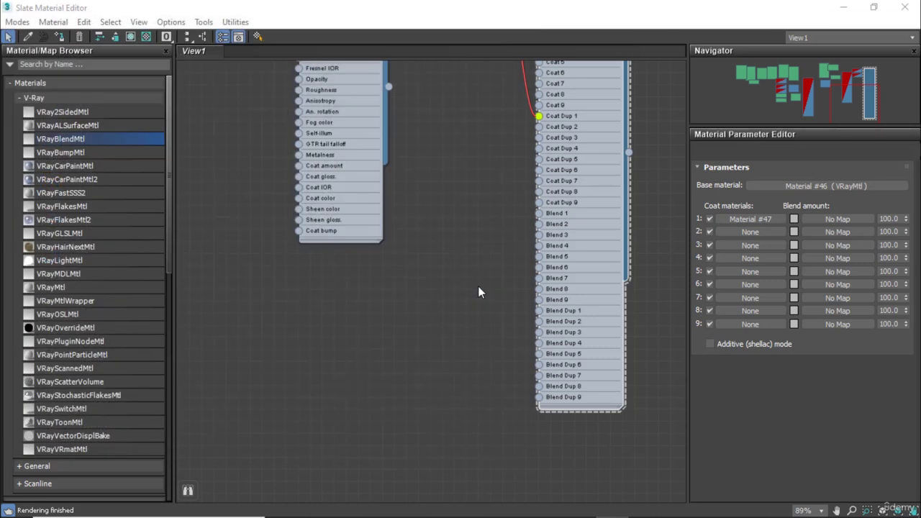
Wire Map #23 into the VRayBlendMtl's Blend 1 input as the coat mask.
left_click_drag(437, 297, 460, 279)
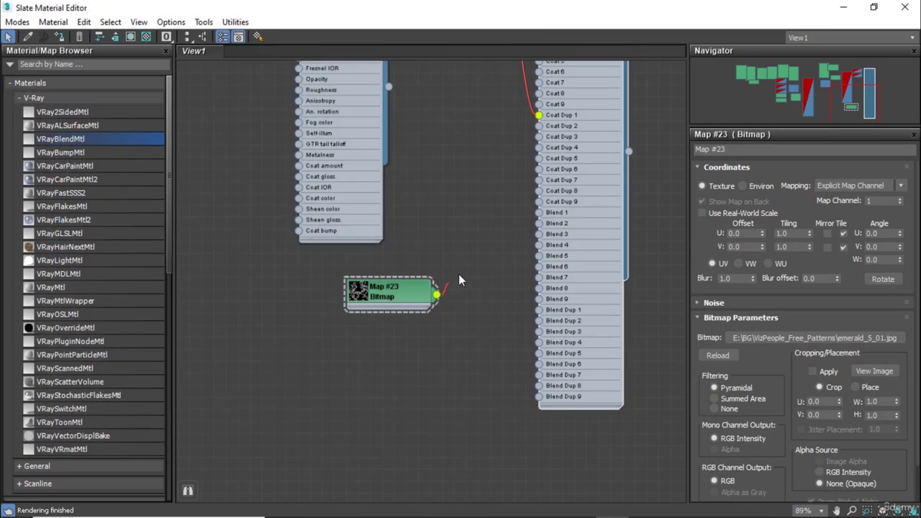
left_click_drag(520, 228, 541, 215)
scroll(543, 225, "up", 2)
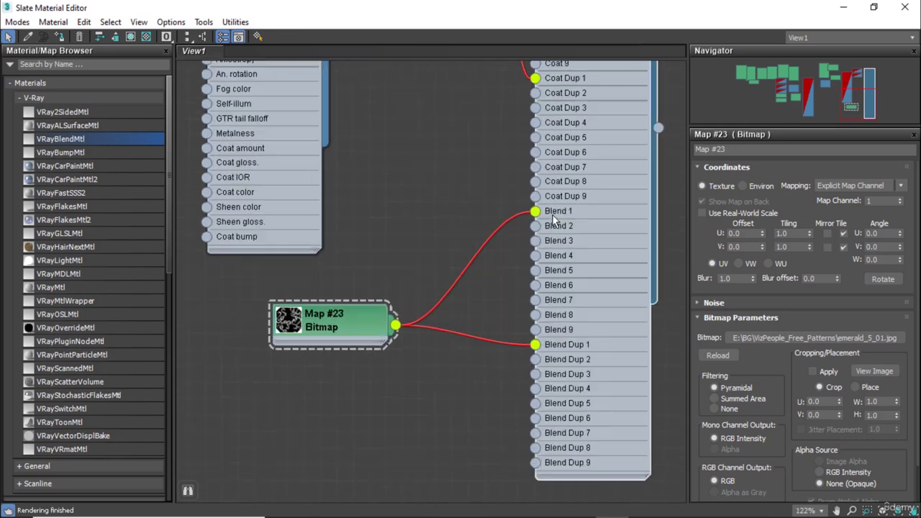
scroll(542, 223, "up", 2)
scroll(536, 216, "up", 2)
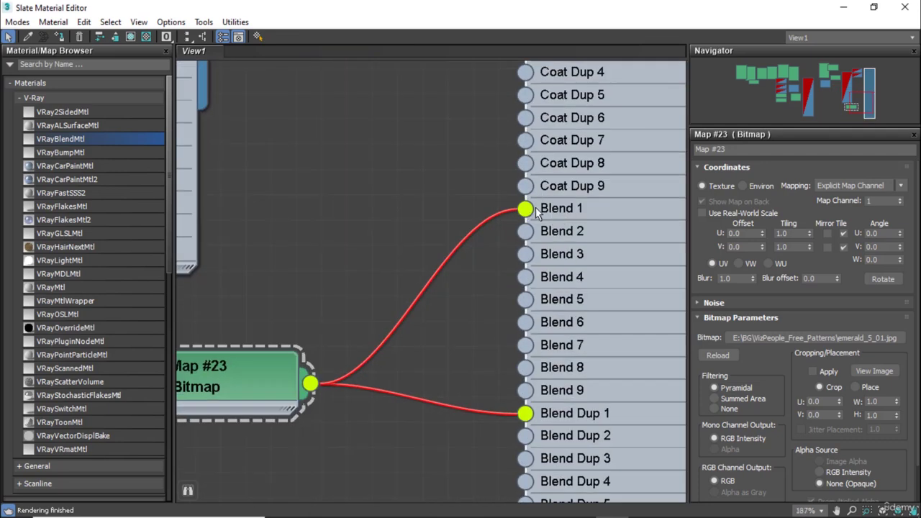
scroll(529, 211, "down", 3)
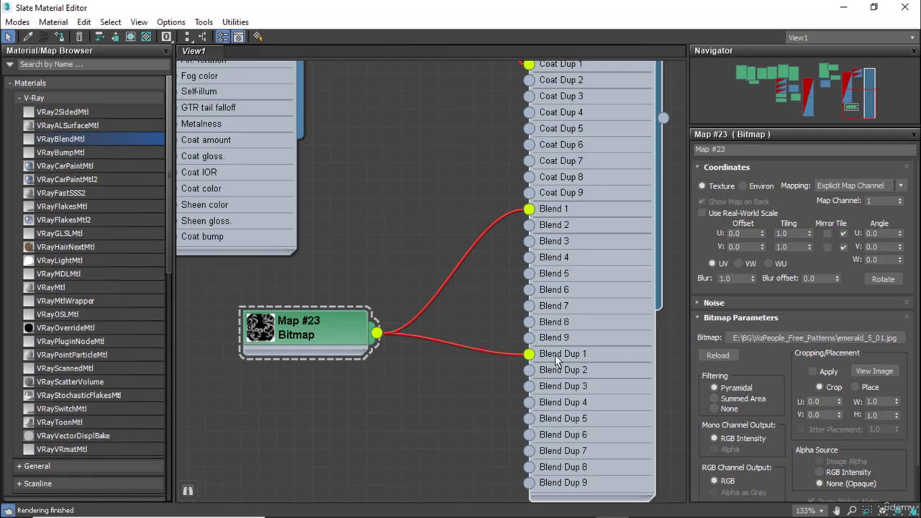
scroll(555, 355, "up", 2)
scroll(551, 352, "down", 3)
scroll(547, 351, "down", 1)
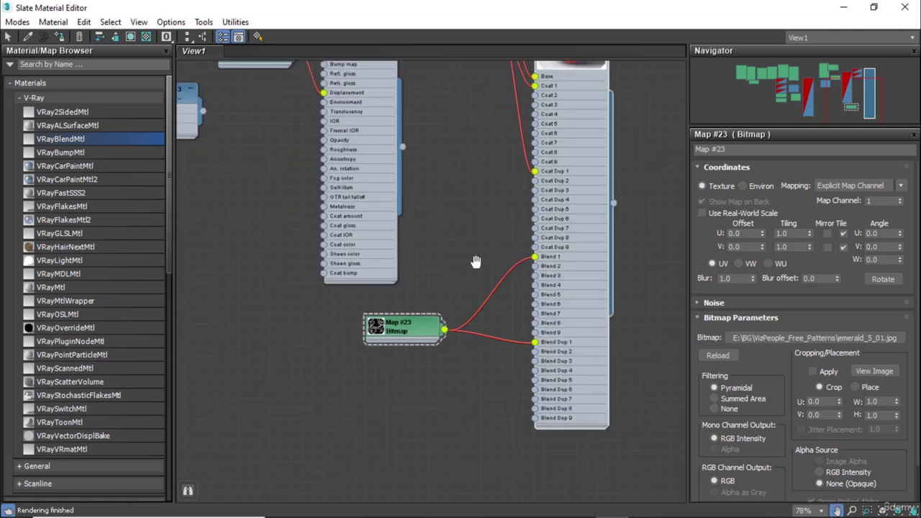
scroll(473, 262, "down", 2)
scroll(475, 274, "down", 1)
middle_click_drag(479, 294, 479, 280)
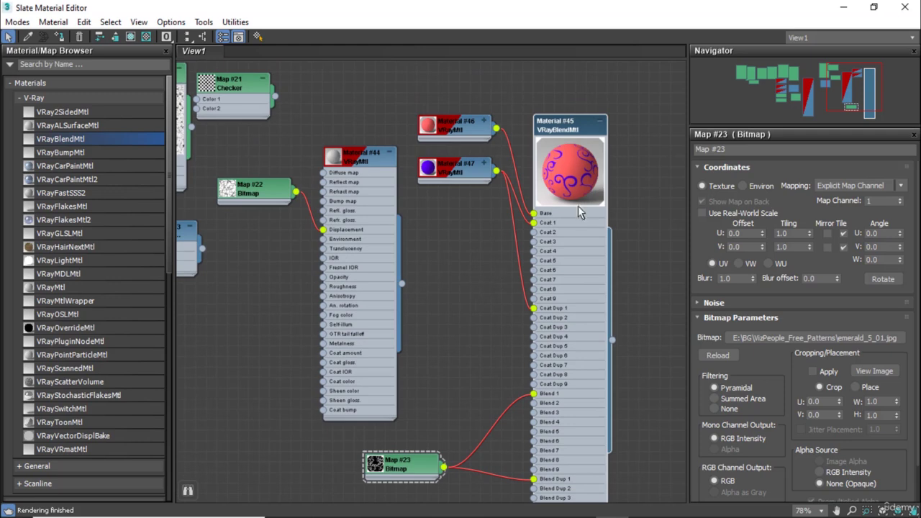
left_click(586, 175)
right_click(573, 155)
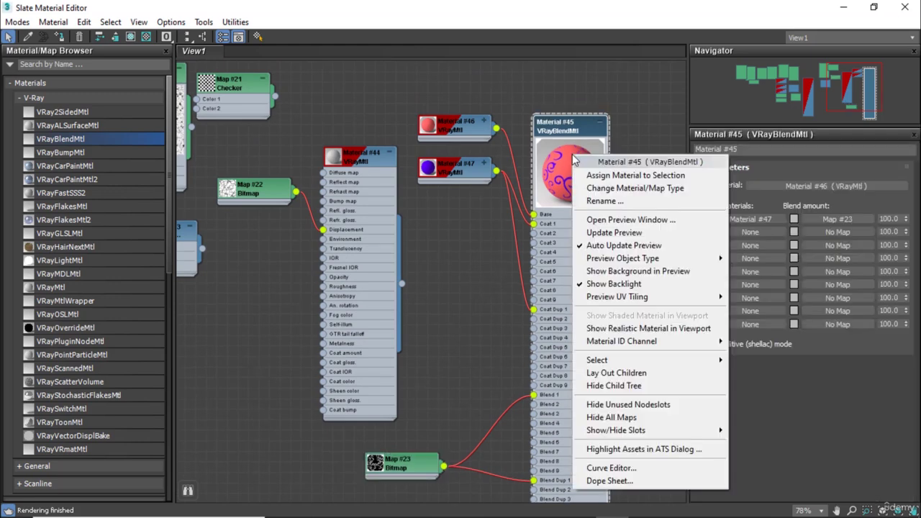
left_click(620, 219)
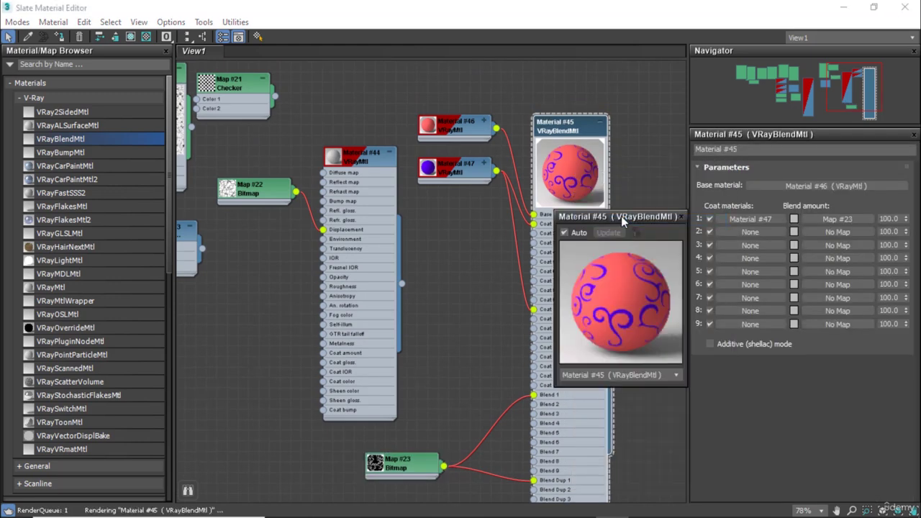
left_click_drag(621, 217, 532, 129)
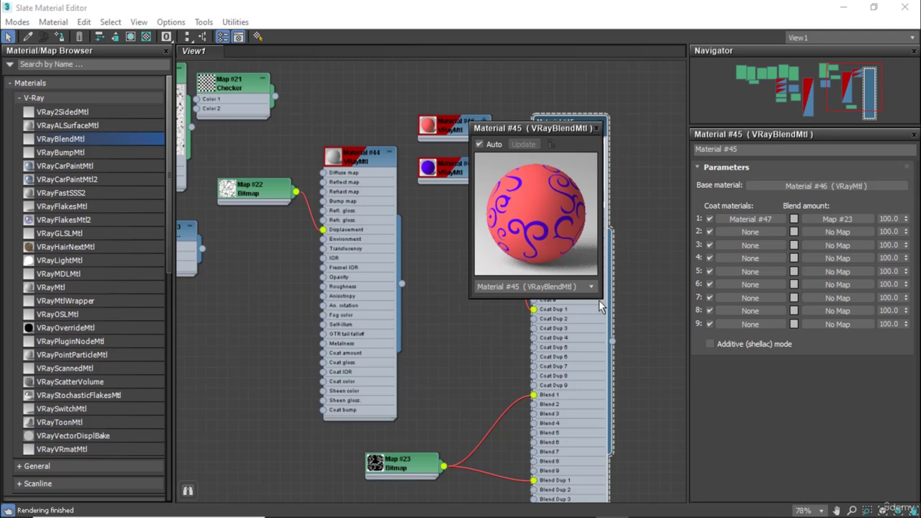
left_click_drag(601, 299, 762, 452)
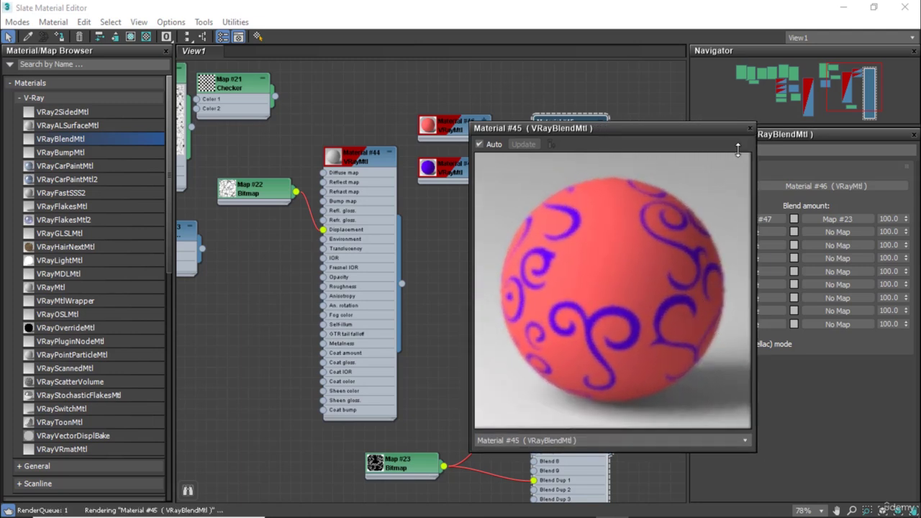
left_click(750, 129)
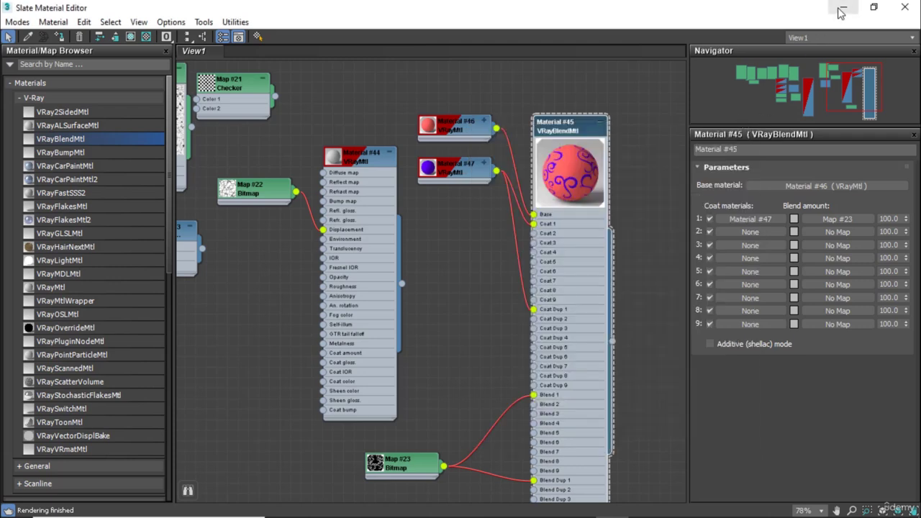
Render the sphere with blend Material #45 and close the finished render.
left_click(565, 123)
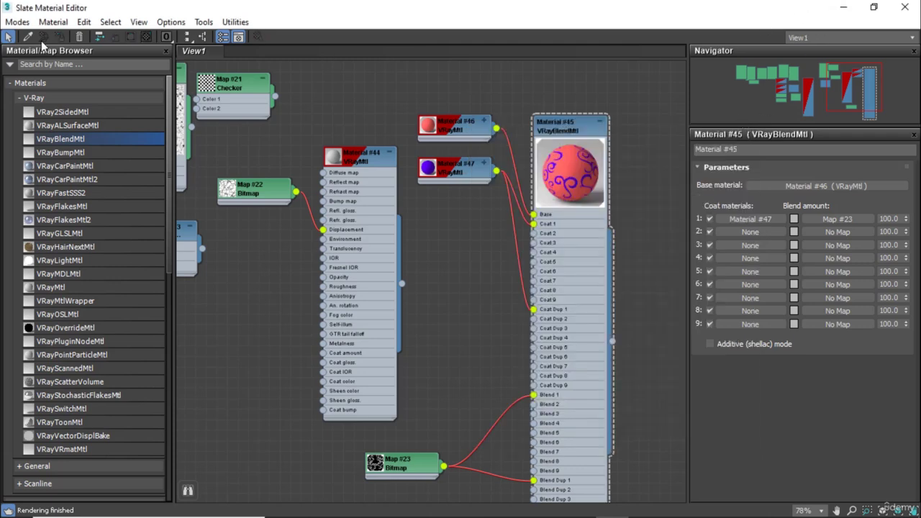
double_click(634, 10)
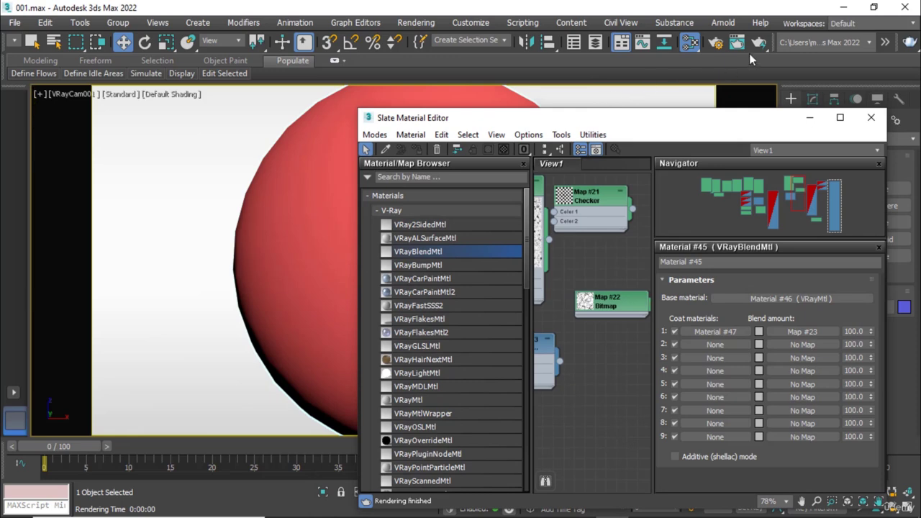
left_click(749, 44)
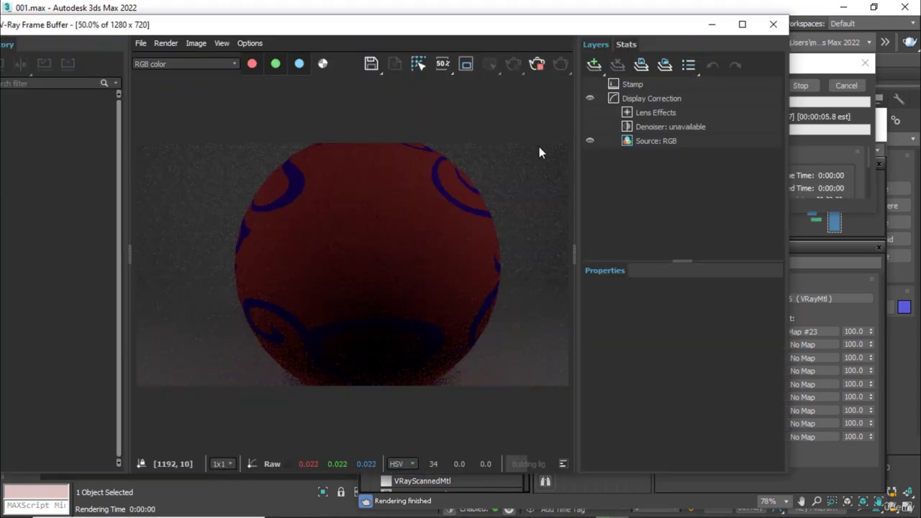
left_click(846, 85)
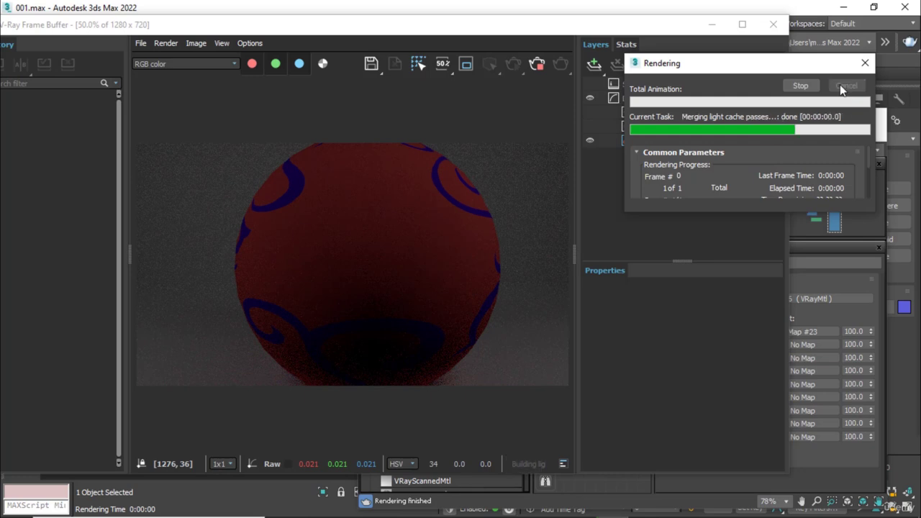
left_click(773, 24)
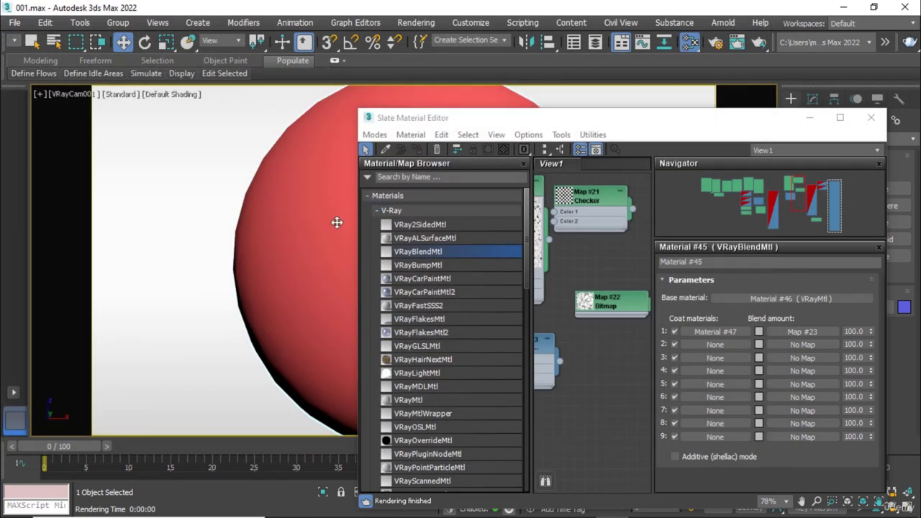
Rotate the sphere about 90 degrees, re-render it, then maximize the material editor.
left_click_drag(597, 112, 747, 113)
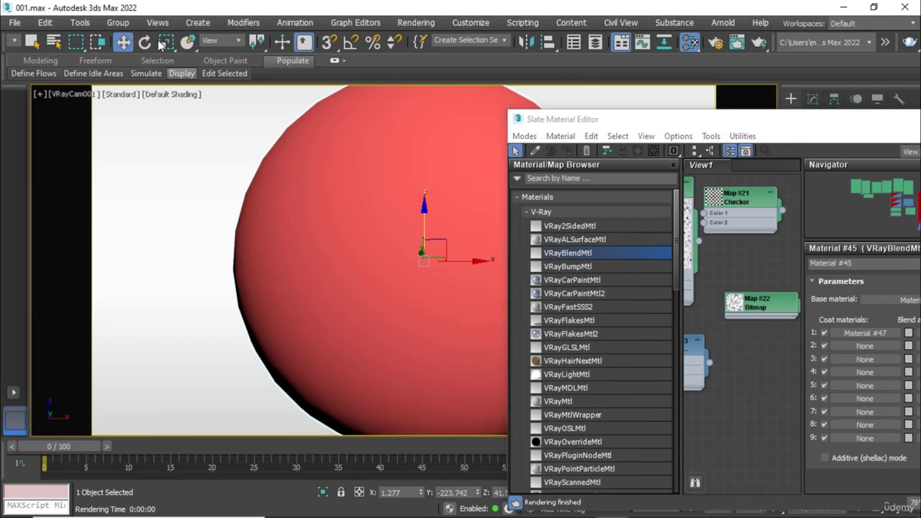
key("e")
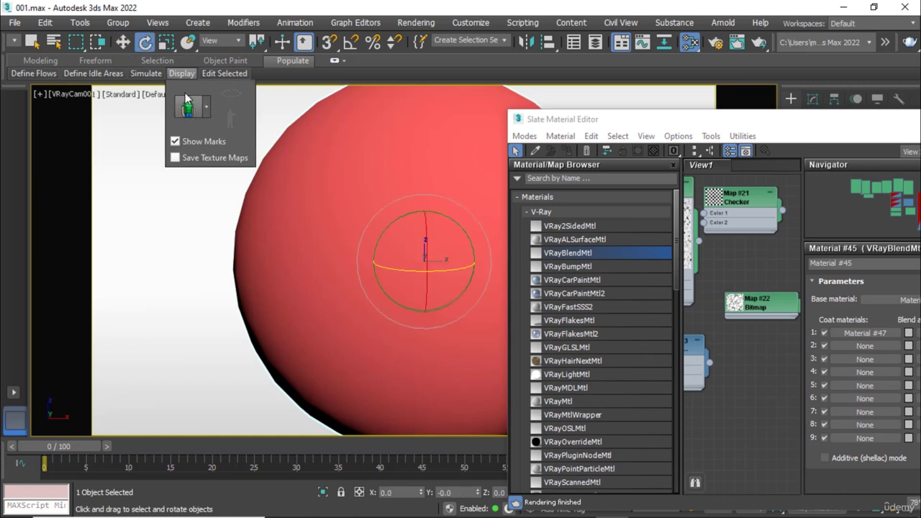
left_click_drag(455, 267, 284, 259)
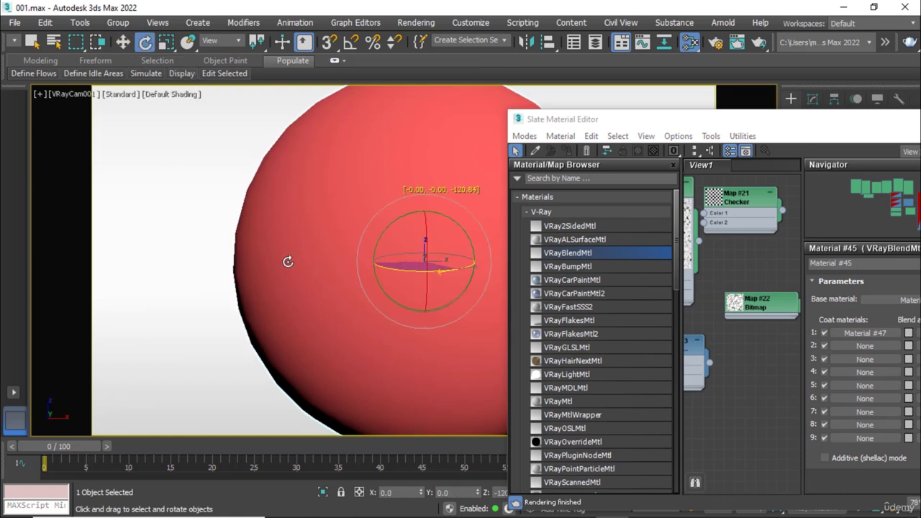
left_click(753, 46)
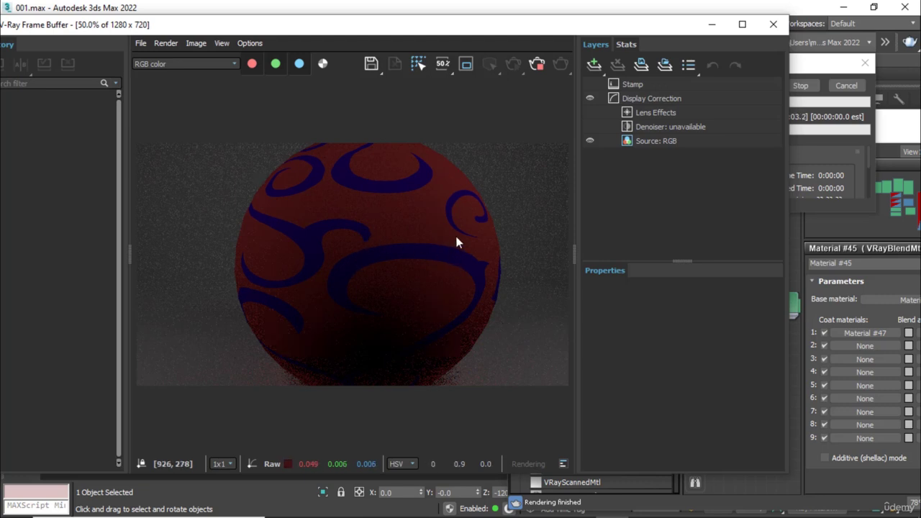
left_click(847, 94)
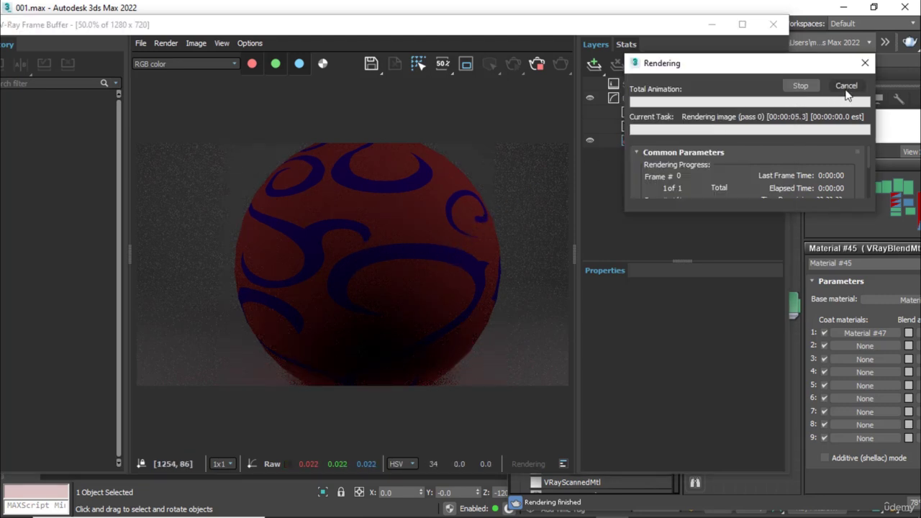
left_click(800, 85)
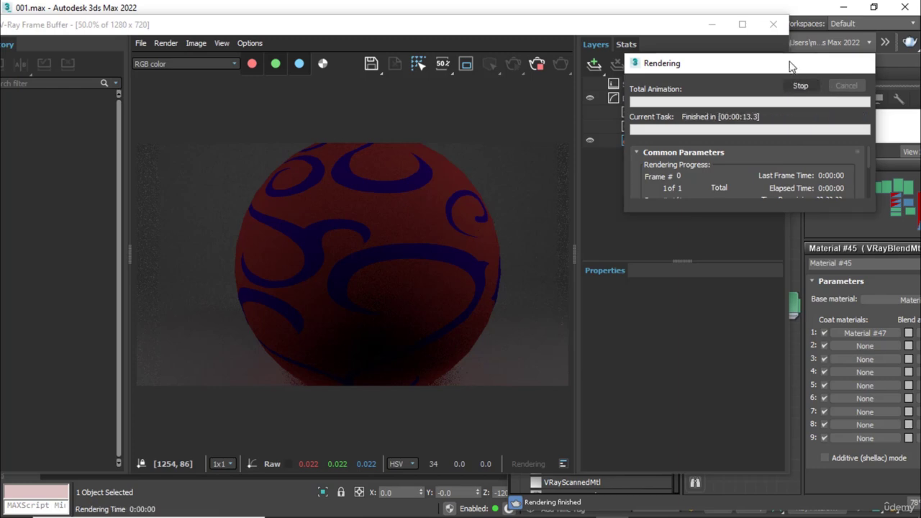
left_click(773, 24)
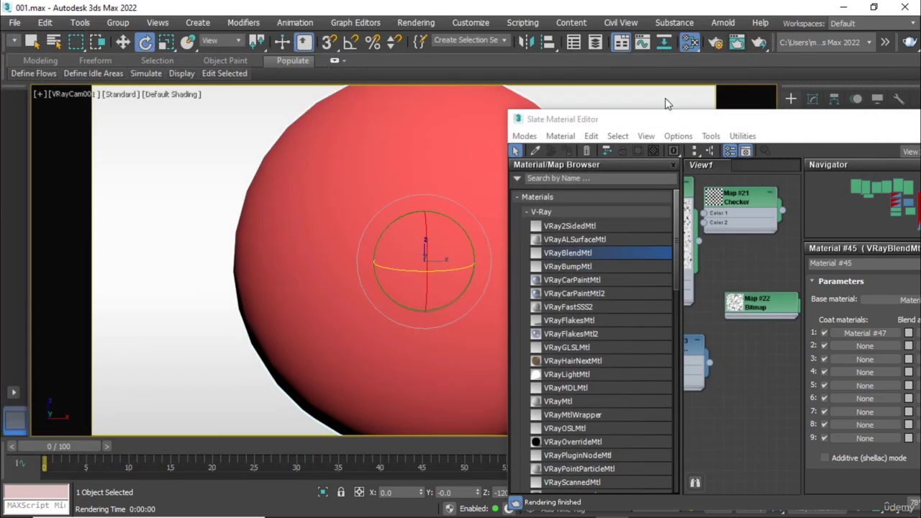
double_click(756, 119)
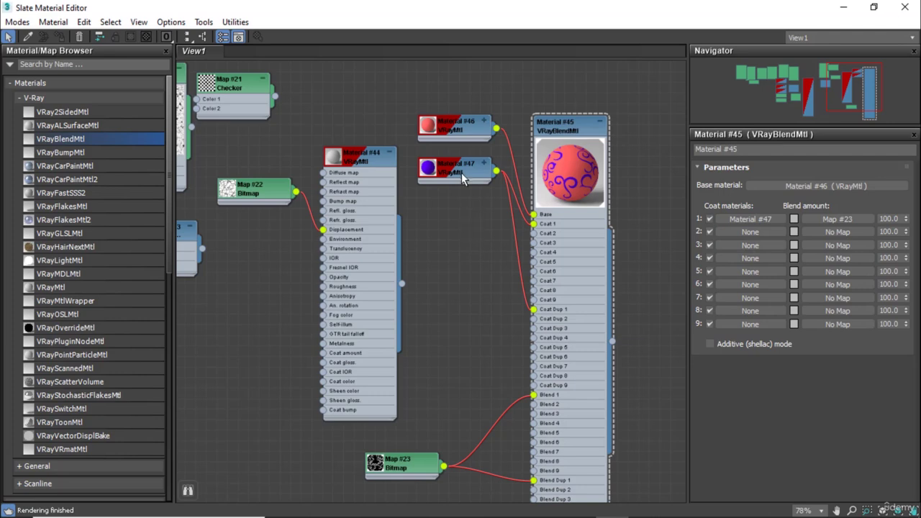
Load Material #47 into the parameter panel and expand its node to show all map slots.
left_click_drag(465, 180, 454, 223)
double_click(451, 216)
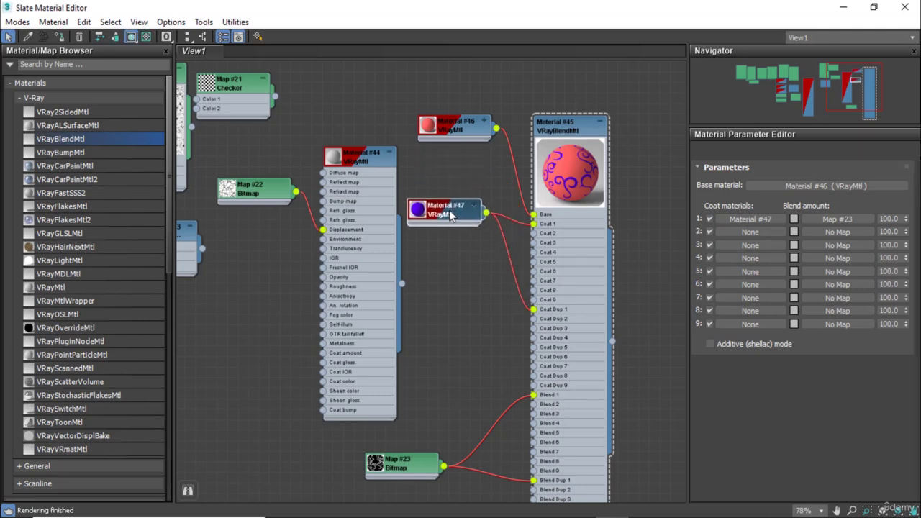
double_click(470, 215)
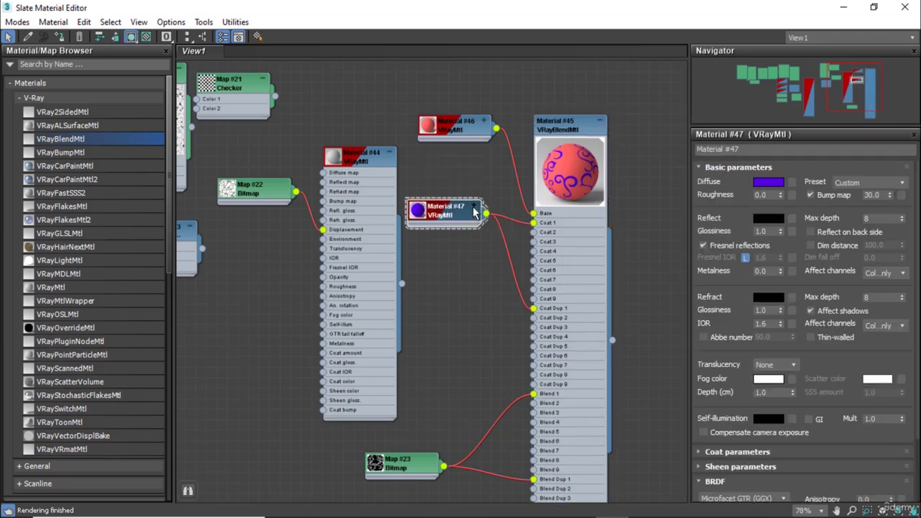
left_click(474, 208)
scroll(475, 266, "up", 2)
scroll(432, 252, "up", 2)
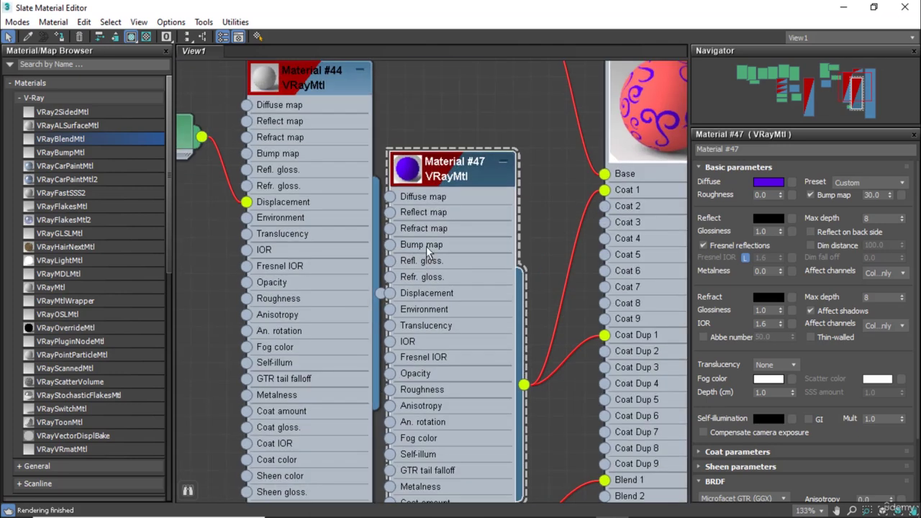
mouse_move(440, 170)
left_mouse_down()
mouse_move(485, 150)
mouse_move(496, 126)
left_mouse_up()
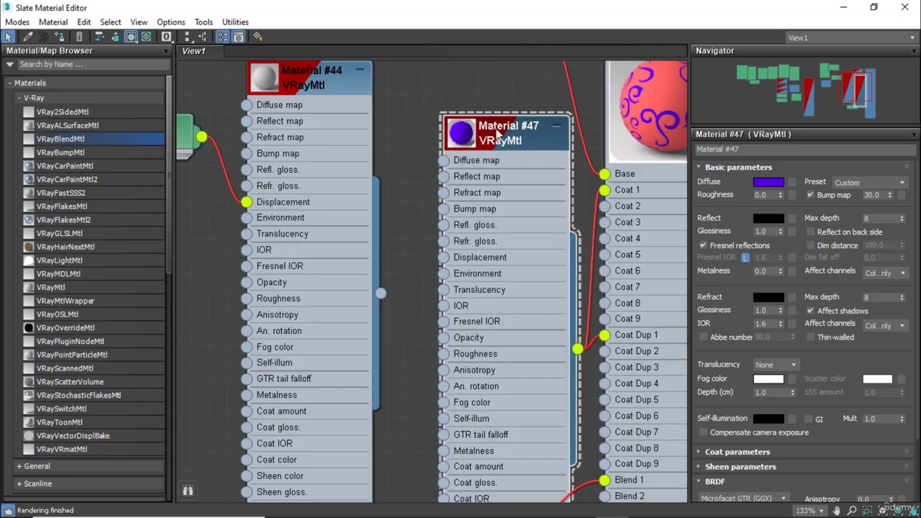
Open Material #47's Maps rollout and choose a map for its Reflect slot.
scroll(839, 428, "down", 2)
scroll(792, 417, "down", 2)
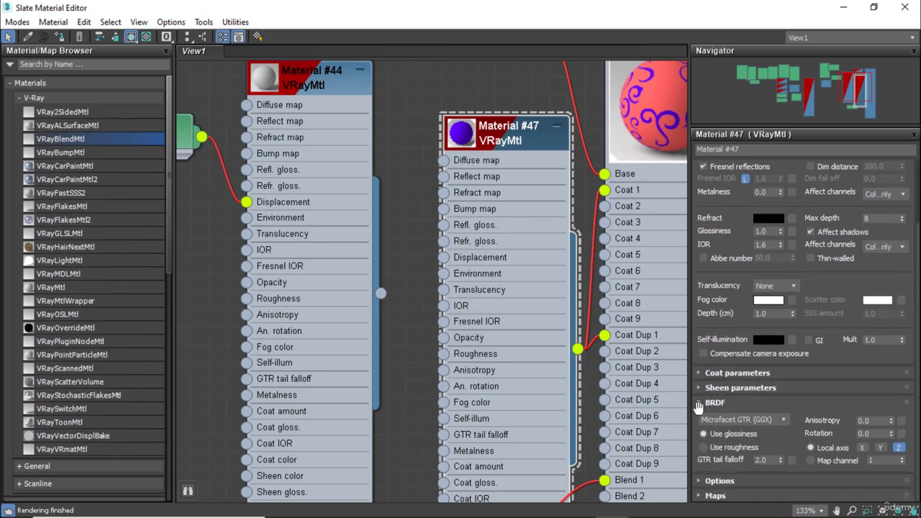
left_click(740, 495)
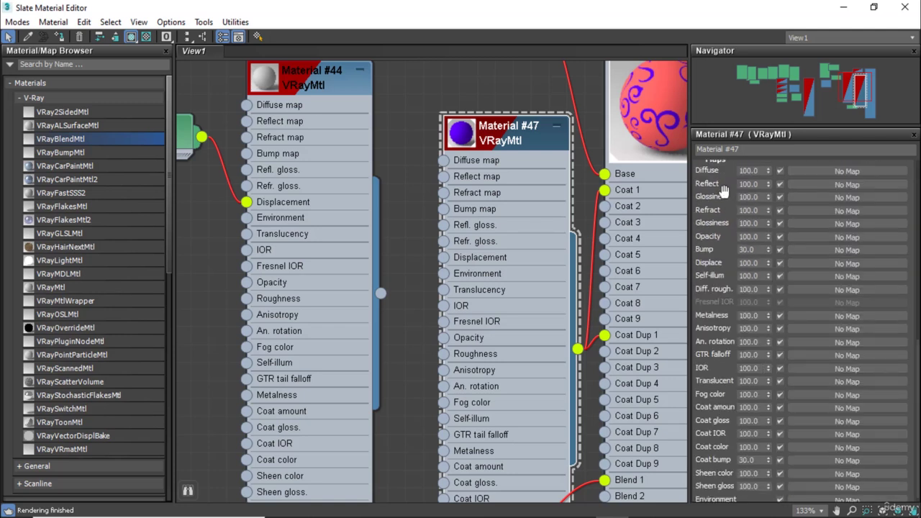
scroll(723, 191, "up", 1)
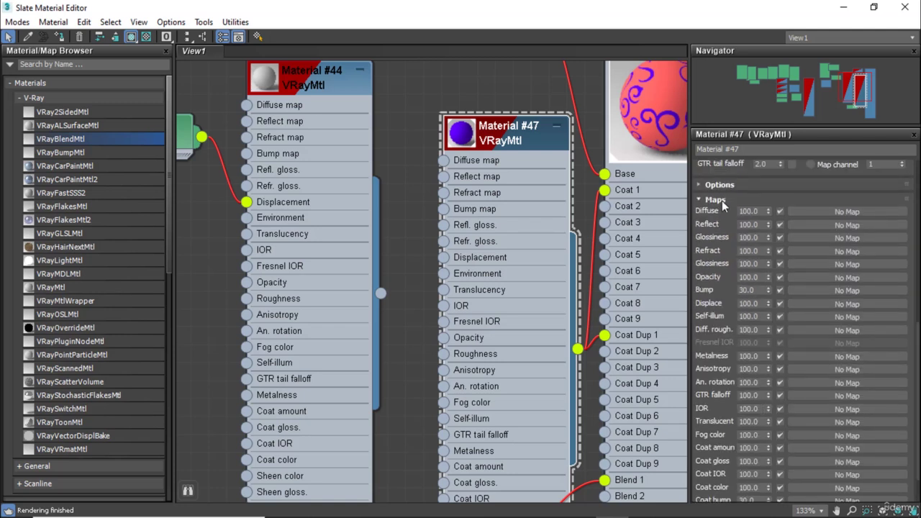
left_click(813, 224)
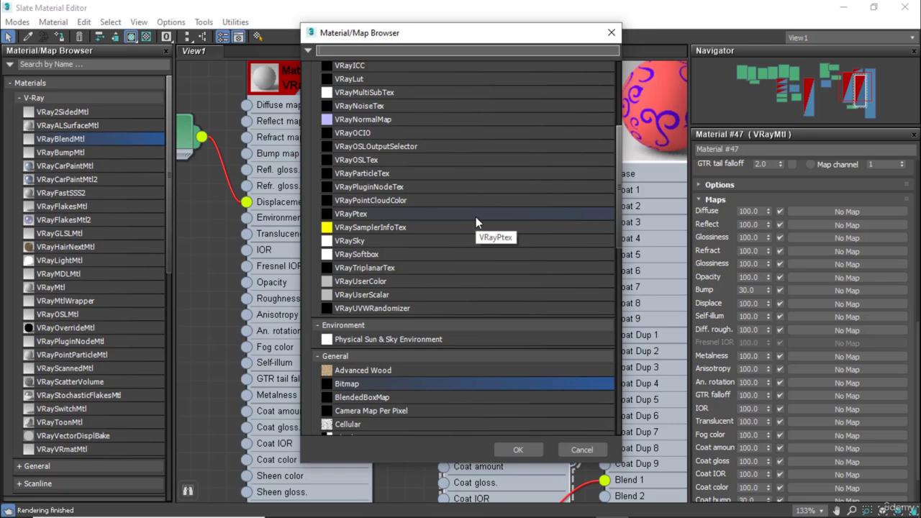
scroll(475, 217, "down", 3)
scroll(476, 217, "down", 1)
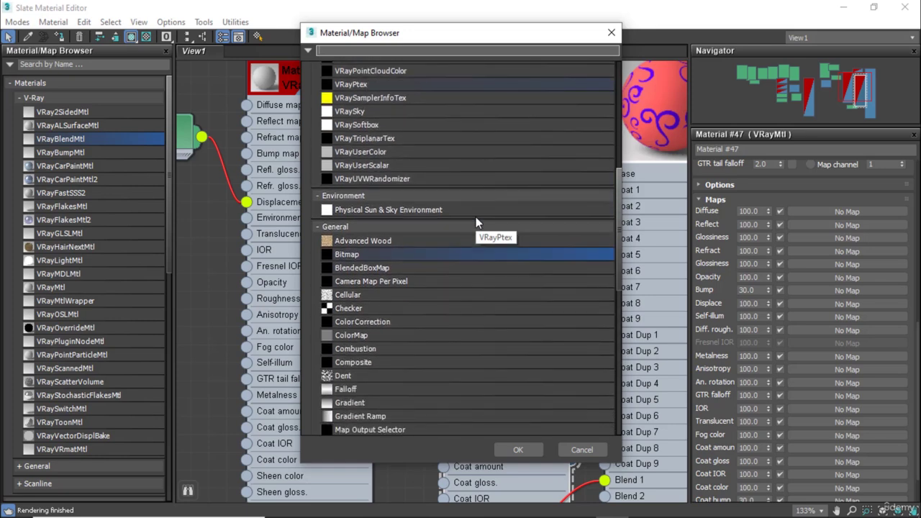
scroll(476, 217, "down", 2)
scroll(476, 217, "down", 2)
scroll(476, 216, "down", 1)
scroll(476, 216, "down", 1)
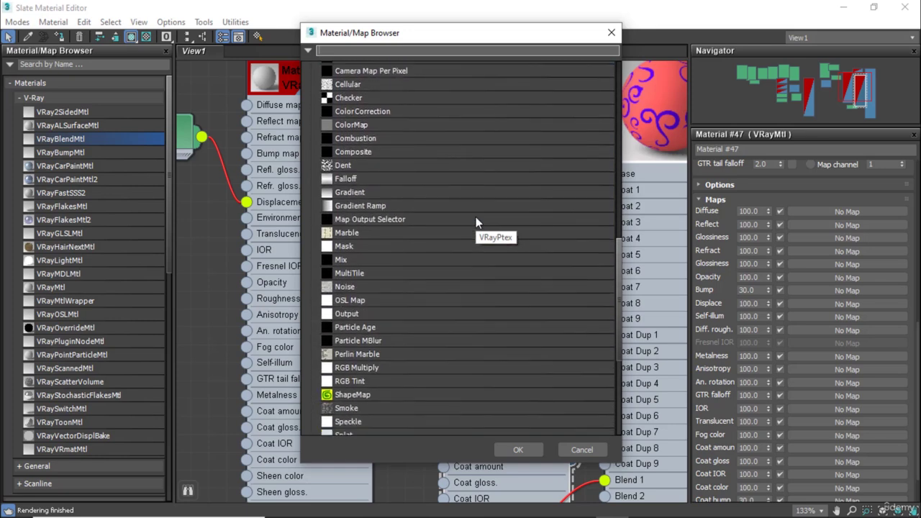
scroll(476, 216, "down", 1)
scroll(476, 217, "down", 2)
scroll(476, 216, "down", 1)
scroll(476, 217, "down", 1)
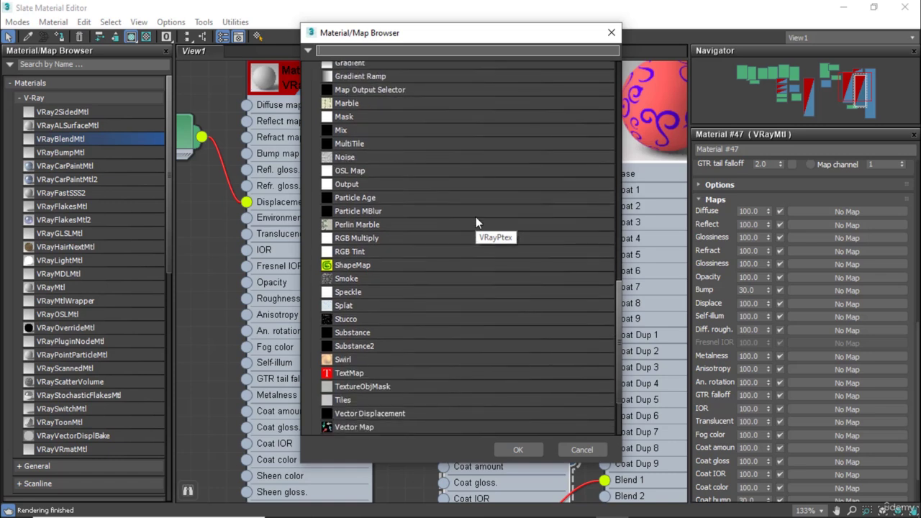
scroll(475, 217, "down", 1)
scroll(476, 217, "down", 1)
scroll(475, 217, "down", 2)
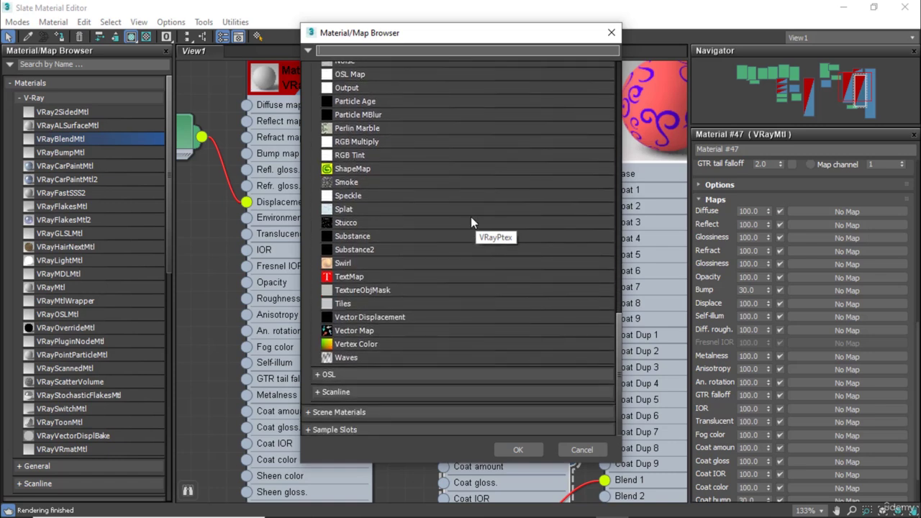
left_click(380, 373)
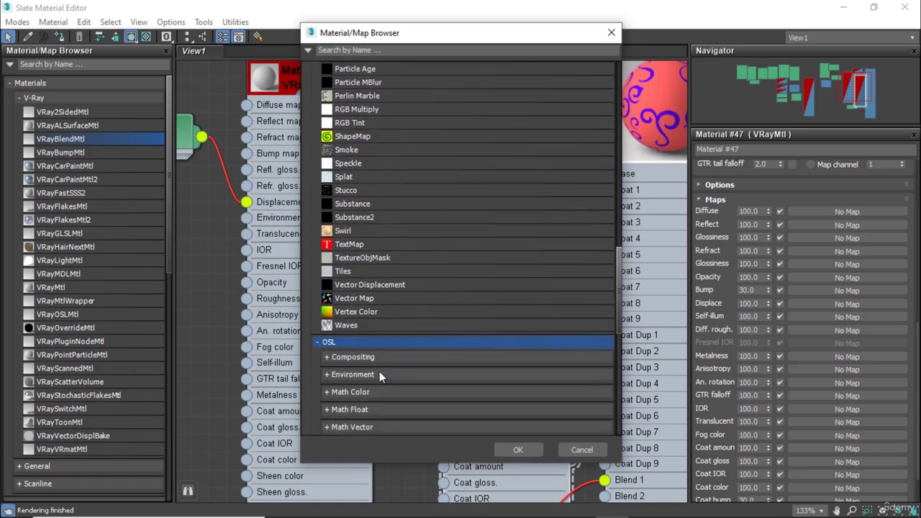
left_click(389, 357)
left_click(365, 358)
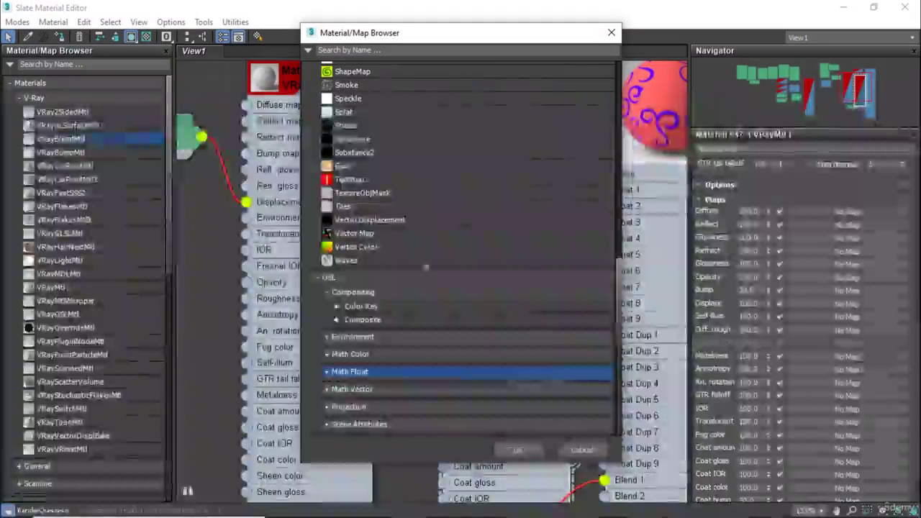
scroll(425, 265, "up", 2)
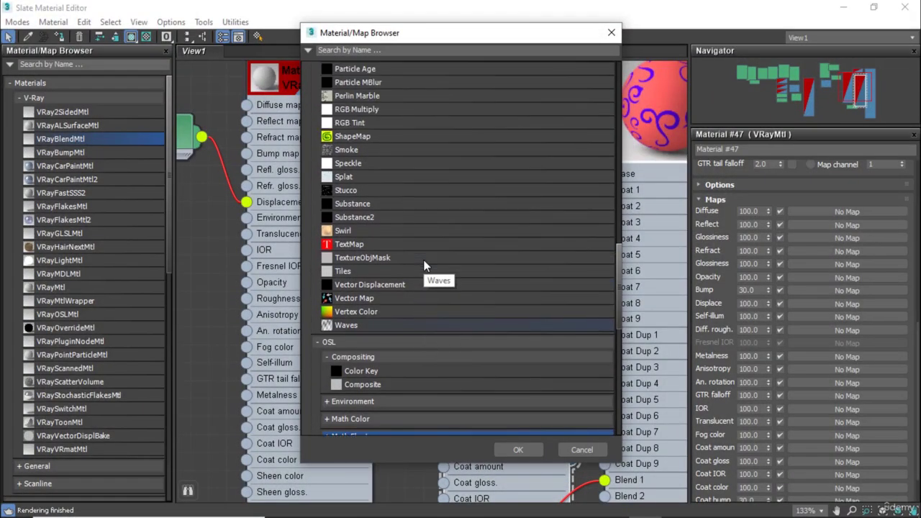
scroll(425, 266, "up", 4)
scroll(424, 266, "up", 2)
scroll(425, 266, "up", 2)
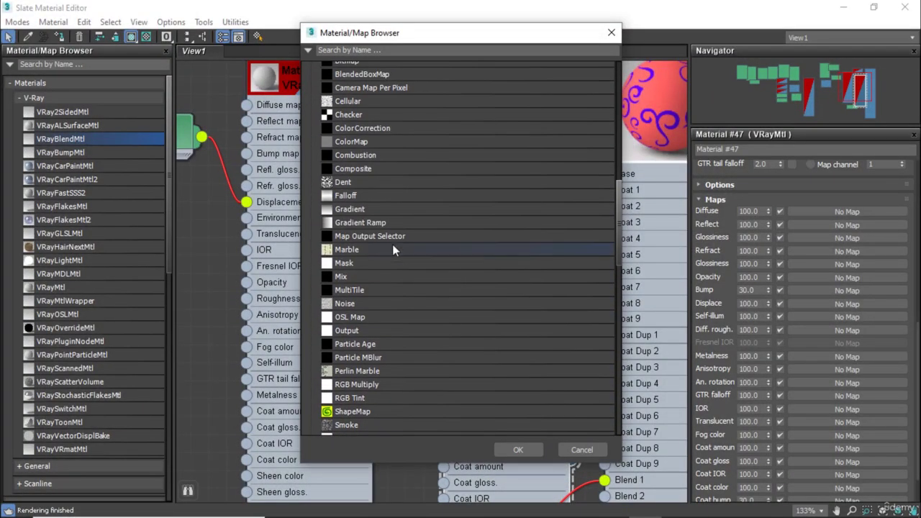
Add a Gradient map to Material #47's Reflect slot.
double_click(369, 207)
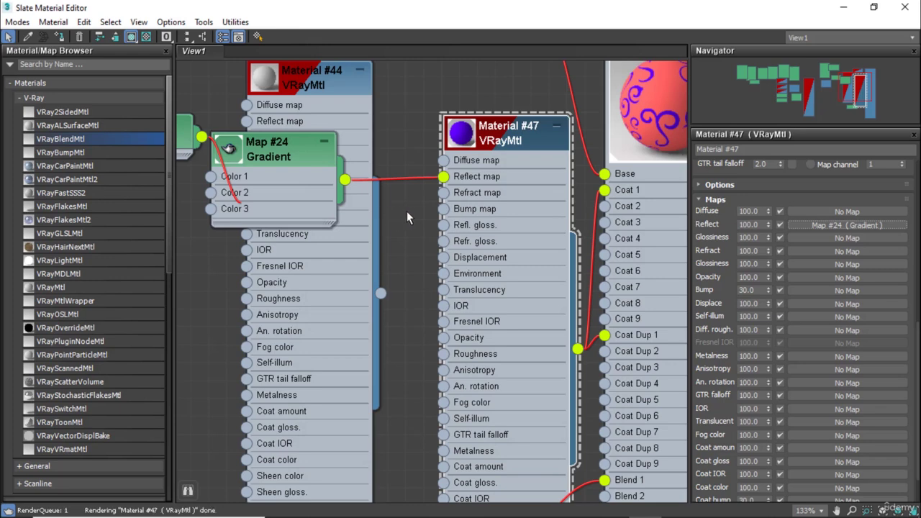
scroll(506, 166, "down", 3)
middle_click_drag(660, 121, 529, 160)
Select blend Material #45 and minimize the Slate Material Editor.
scroll(529, 160, "up", 5)
scroll(513, 155, "up", 2)
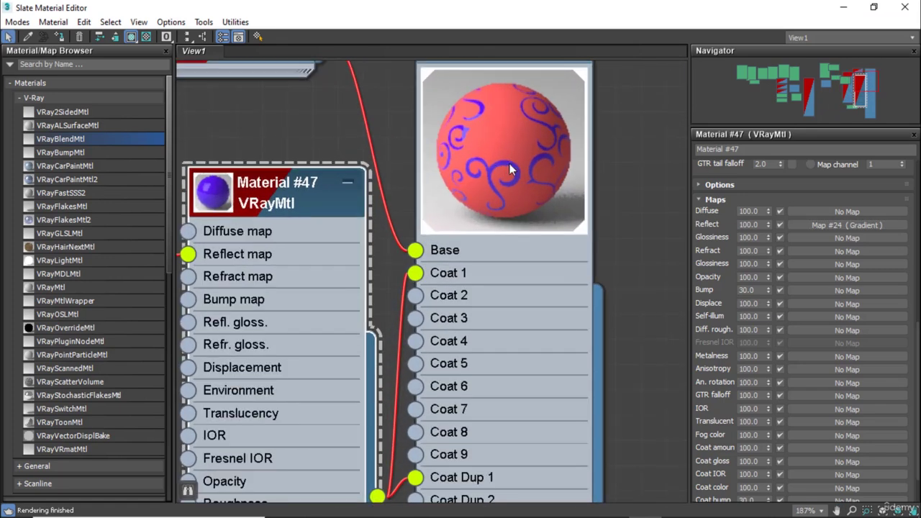
scroll(503, 162, "down", 2)
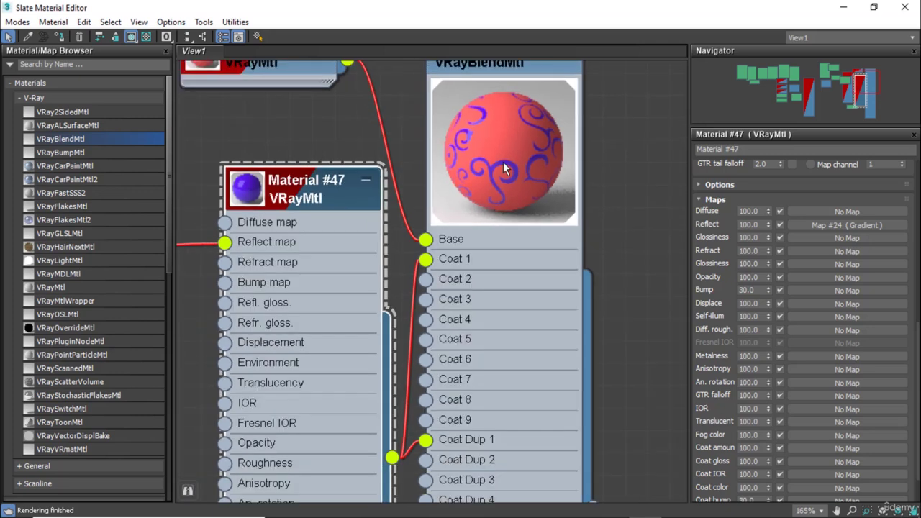
scroll(503, 162, "down", 2)
left_click(510, 74)
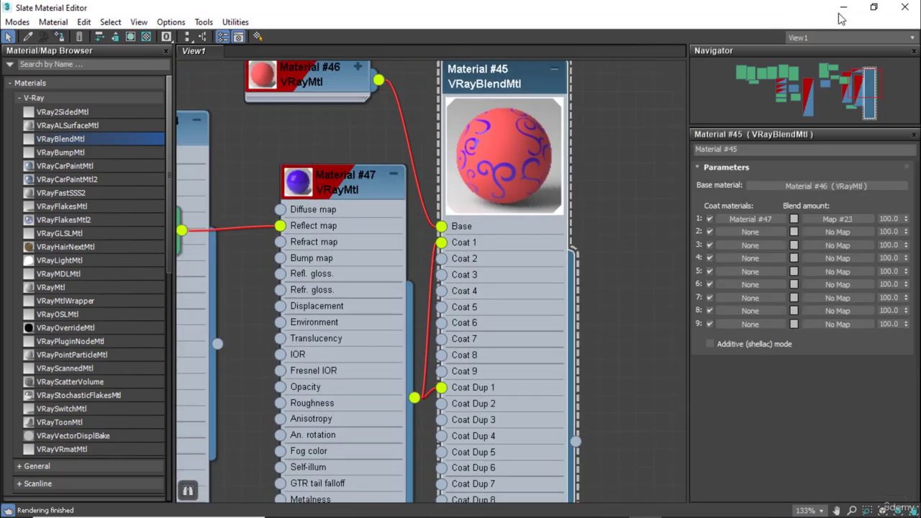
left_click(844, 7)
Render the camera view in V-Ray to check the gradient reflection, then close both render windows.
left_click(752, 43)
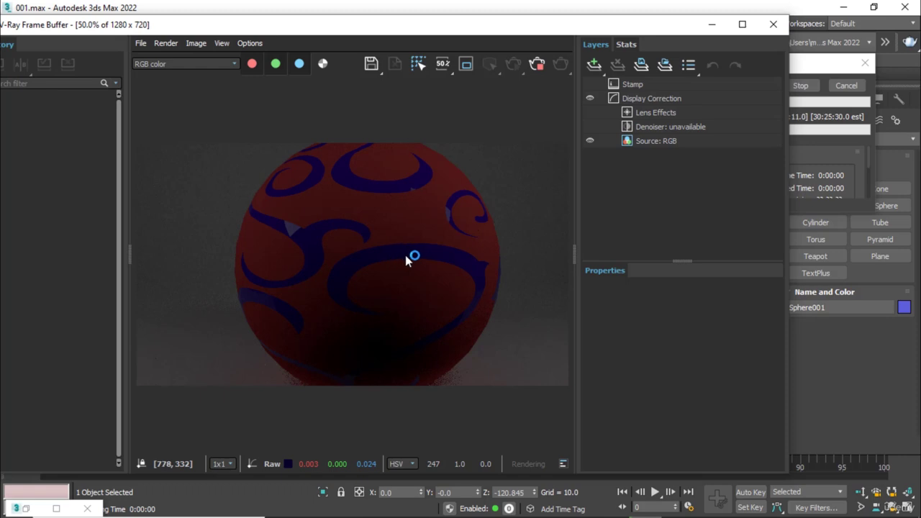
left_click(839, 85)
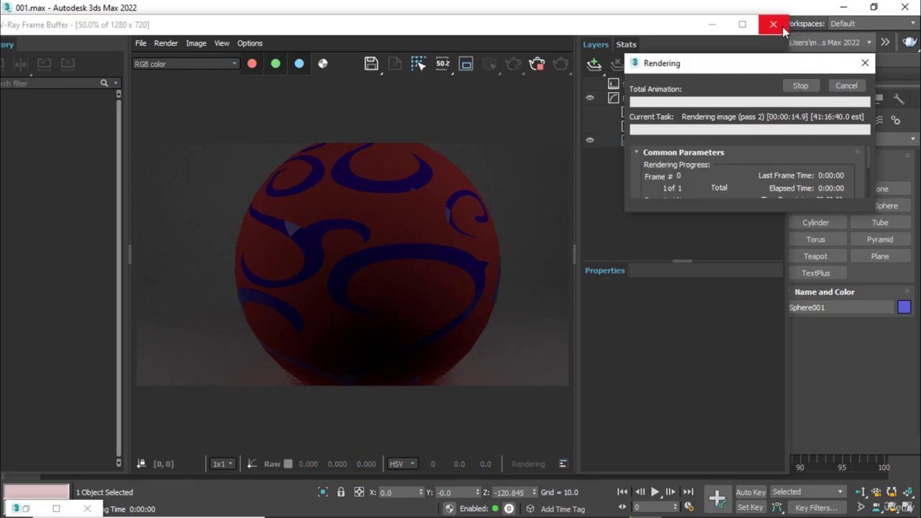
left_click(773, 25)
left_click(846, 85)
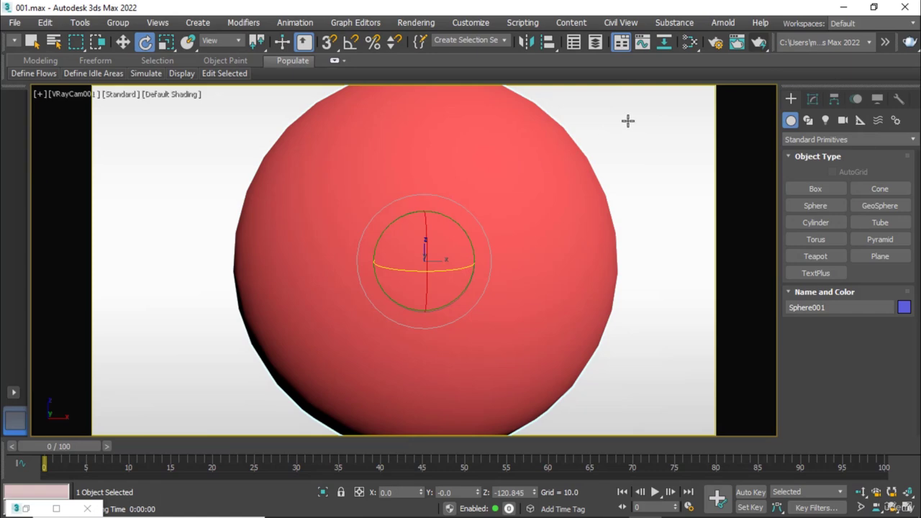
Restore the Slate editor, collapse Material #47 out of the way and expand red Material #46's slots.
left_click(26, 508)
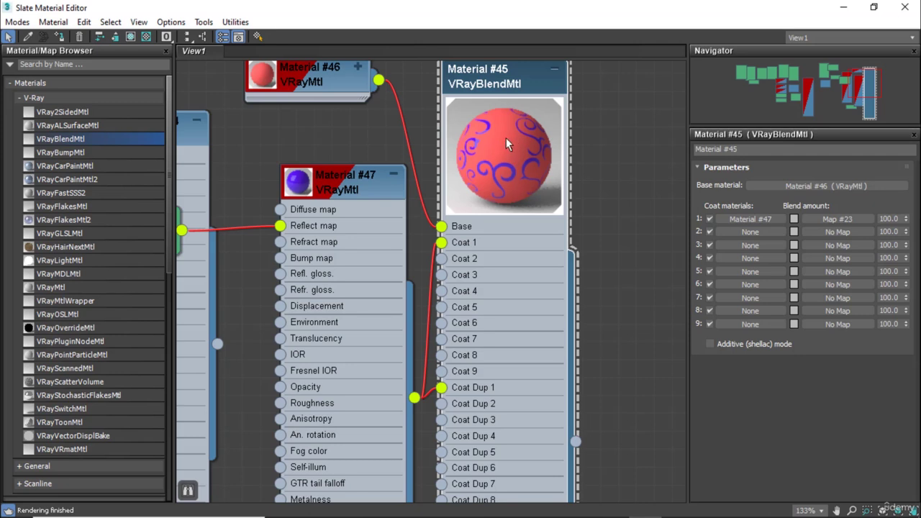
middle_click_drag(336, 109, 335, 157)
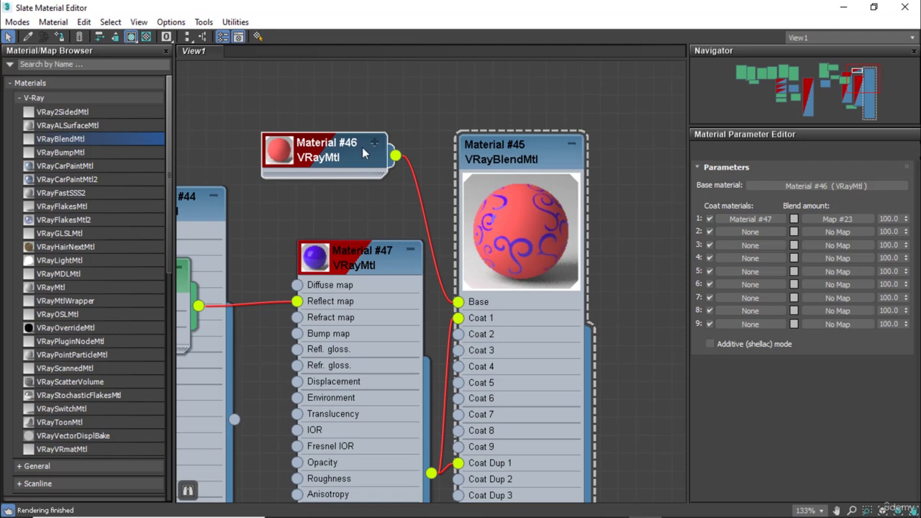
left_click(410, 250)
left_click(410, 249)
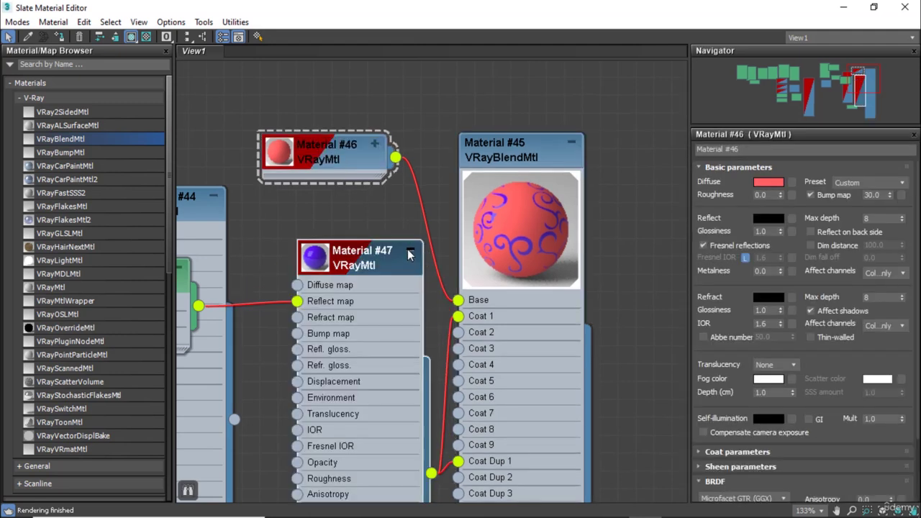
left_click(411, 249)
left_click_drag(408, 253, 409, 414)
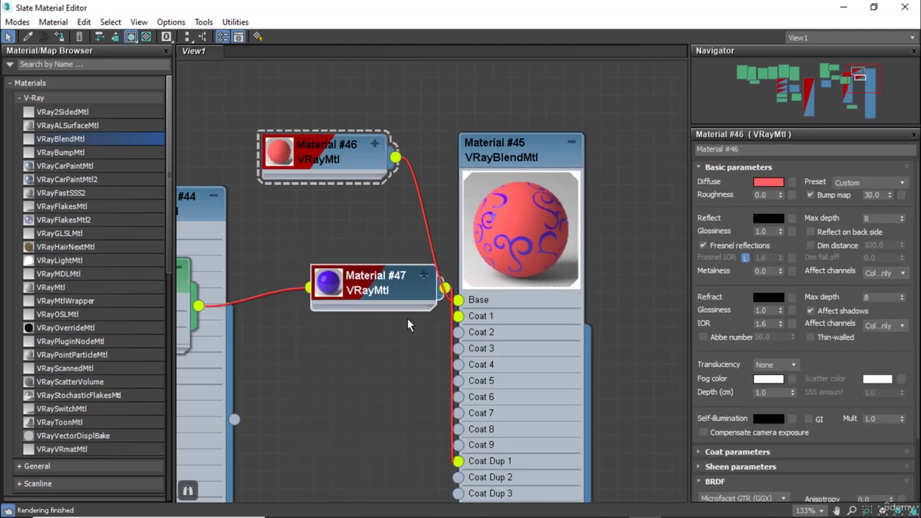
left_click(374, 145)
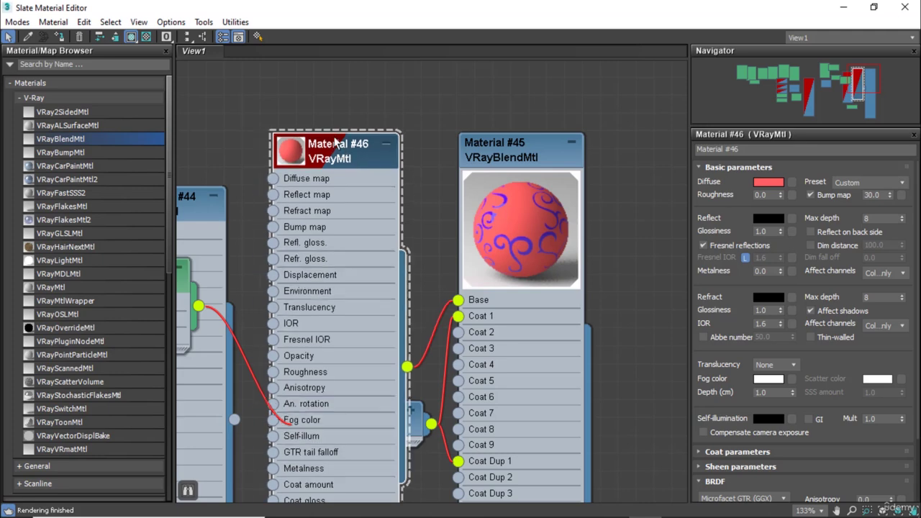
left_click_drag(352, 162, 387, 162)
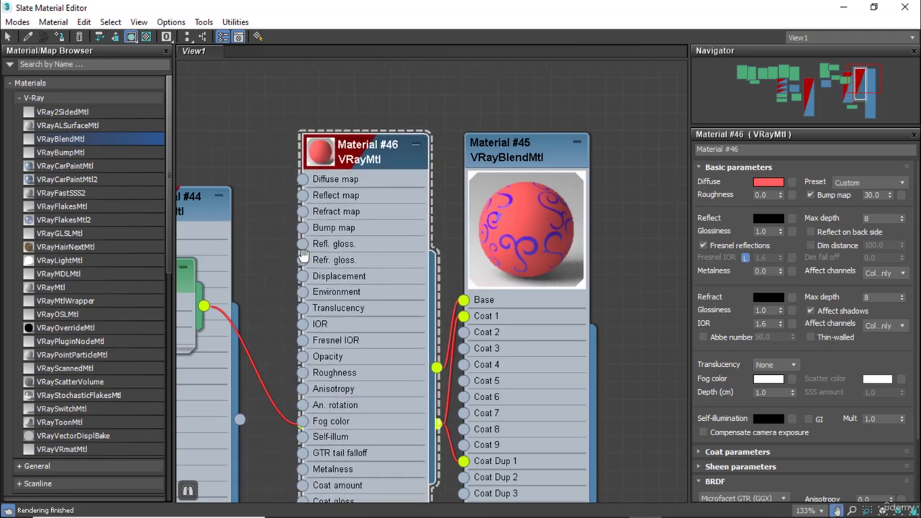
Pan and zoom the node view so Map #22 Bitmap and Material #46 are both visible.
middle_click_drag(292, 257, 433, 237)
scroll(425, 236, "down", 2)
scroll(375, 226, "down", 2)
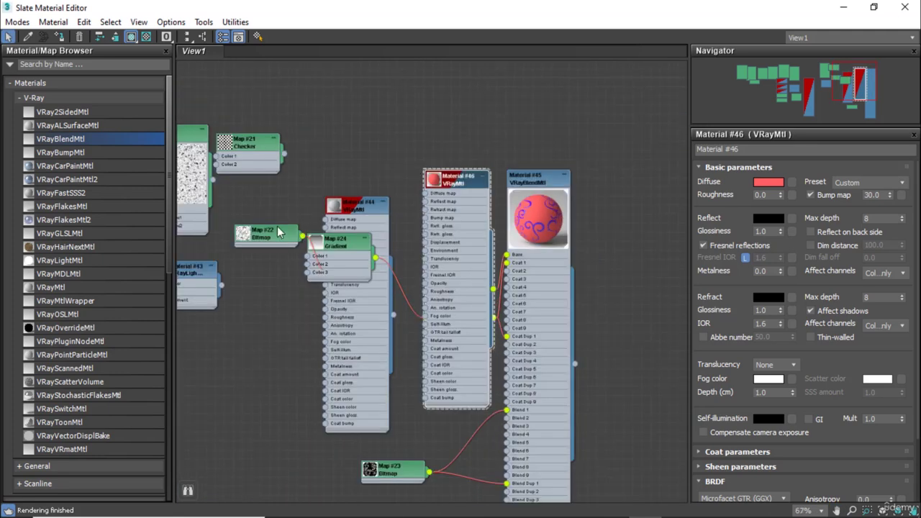
scroll(271, 233, "up", 1)
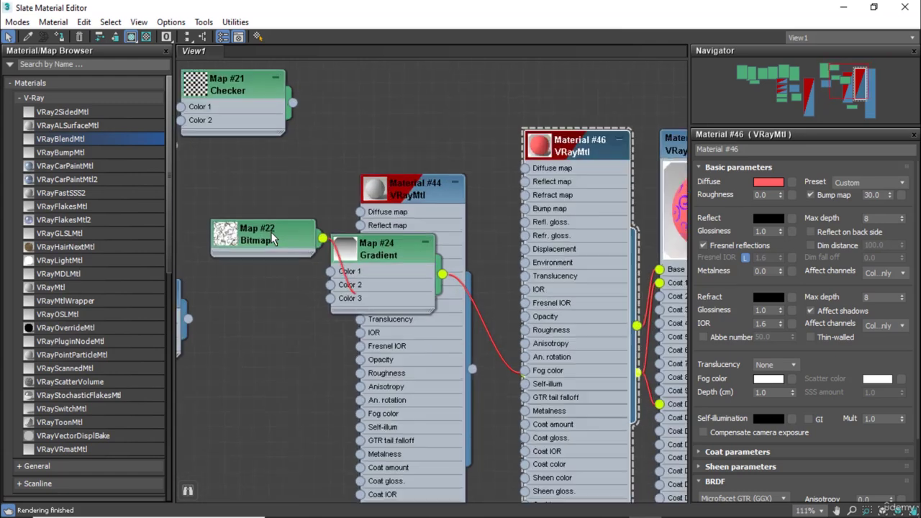
scroll(271, 232, "up", 2)
scroll(270, 232, "up", 1)
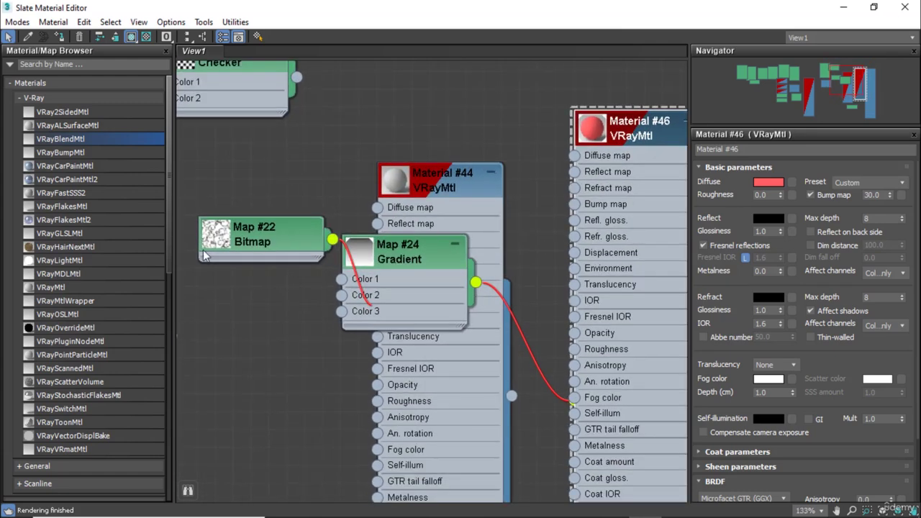
left_click(46, 101)
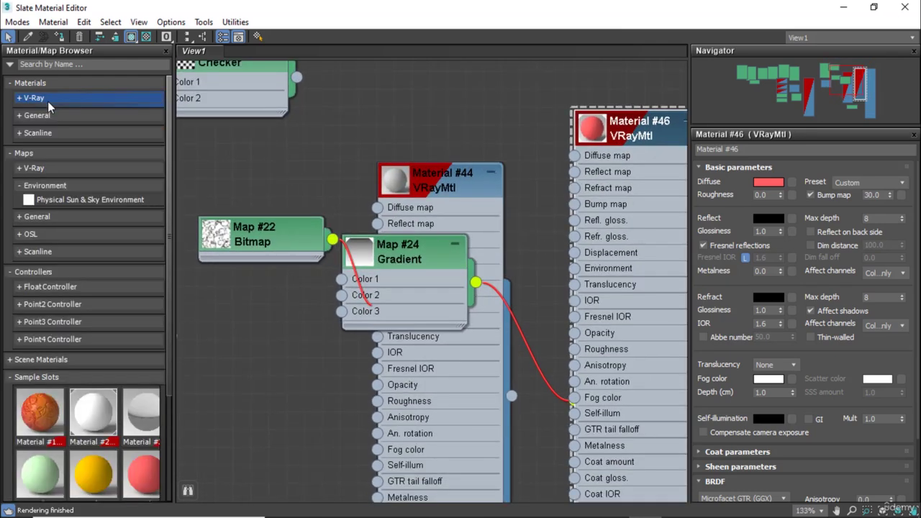
left_click(54, 117)
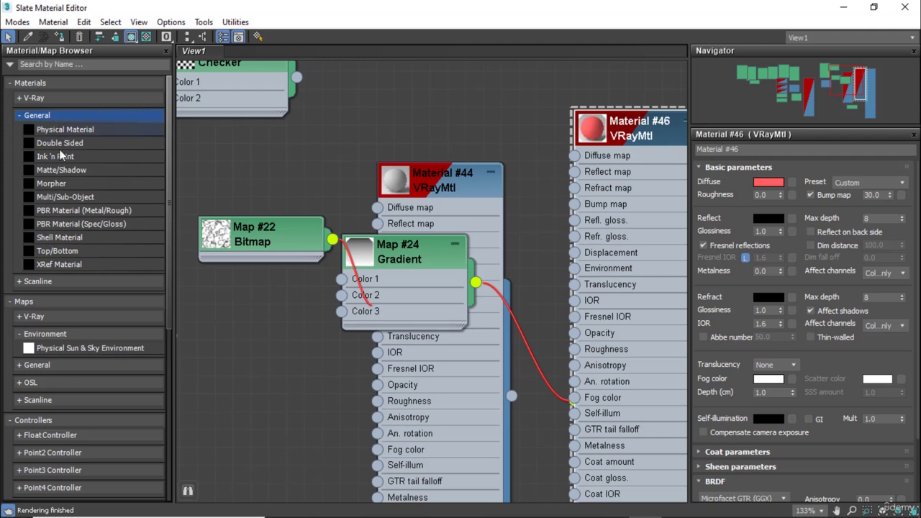
left_click(64, 281)
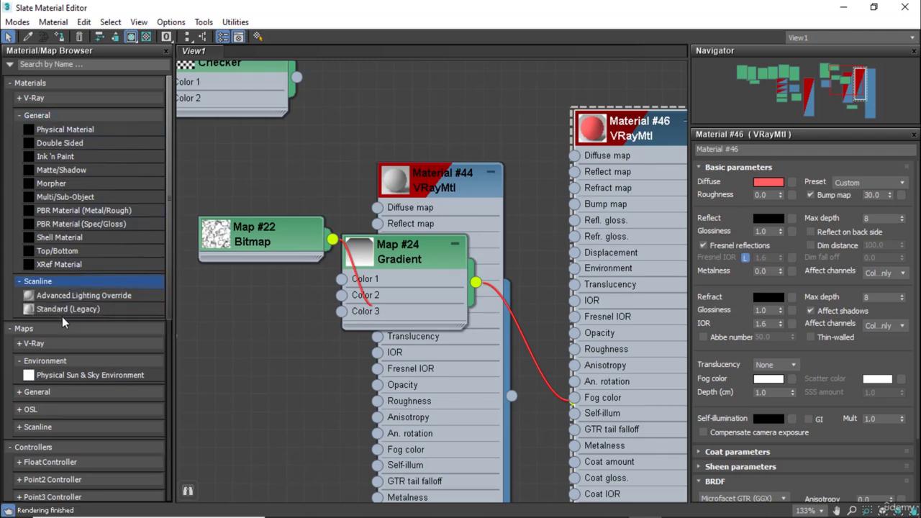
left_click(53, 331)
scroll(54, 332, "down", 3)
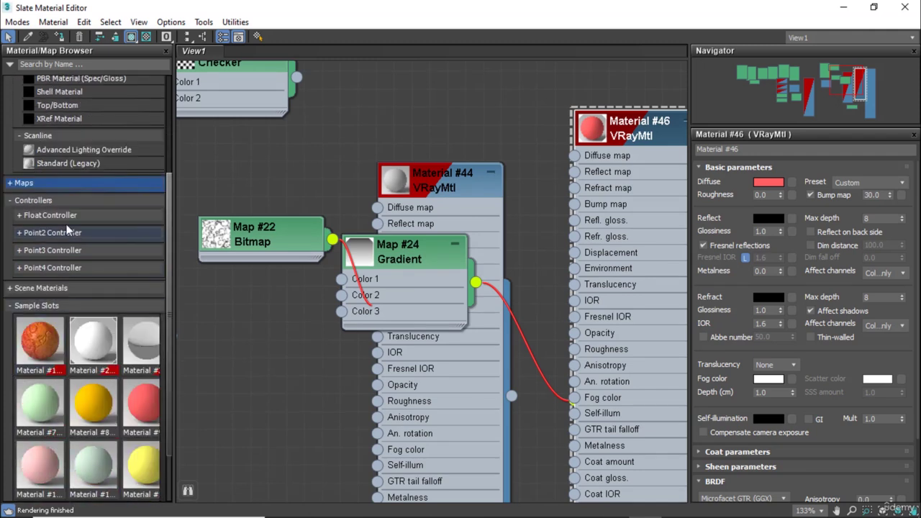
left_click(70, 288)
scroll(61, 382, "down", 1)
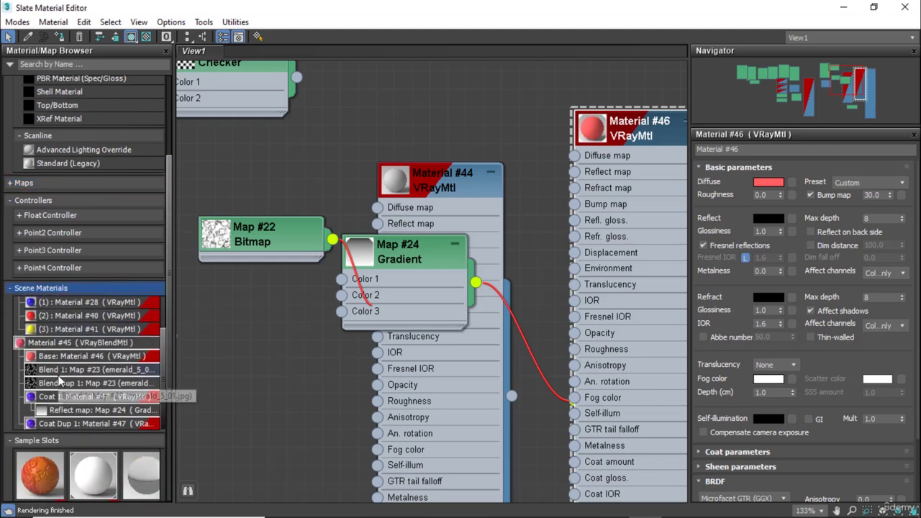
scroll(51, 338, "up", 1)
left_click(48, 288)
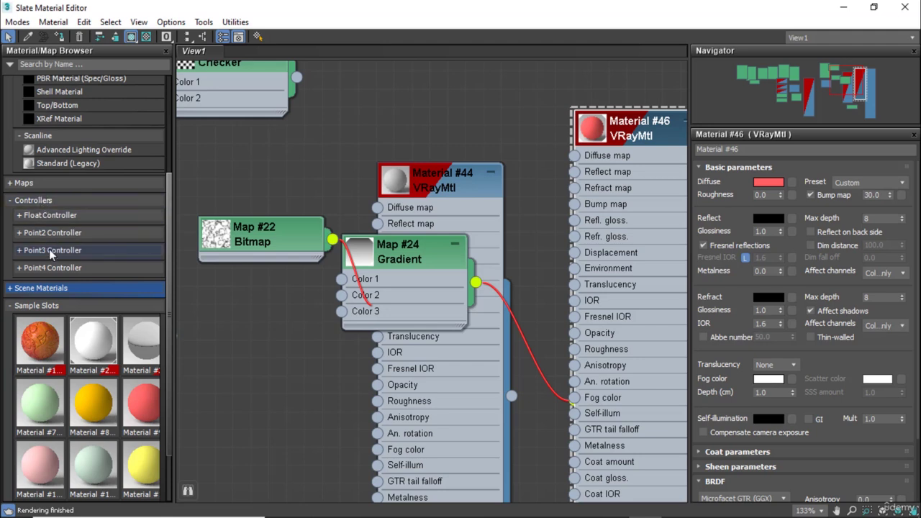
scroll(49, 215, "up", 3)
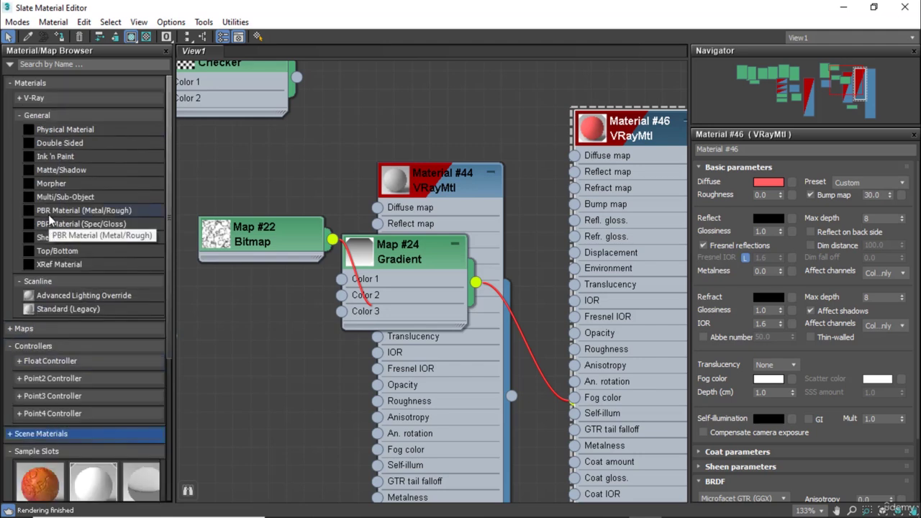
left_click(50, 95)
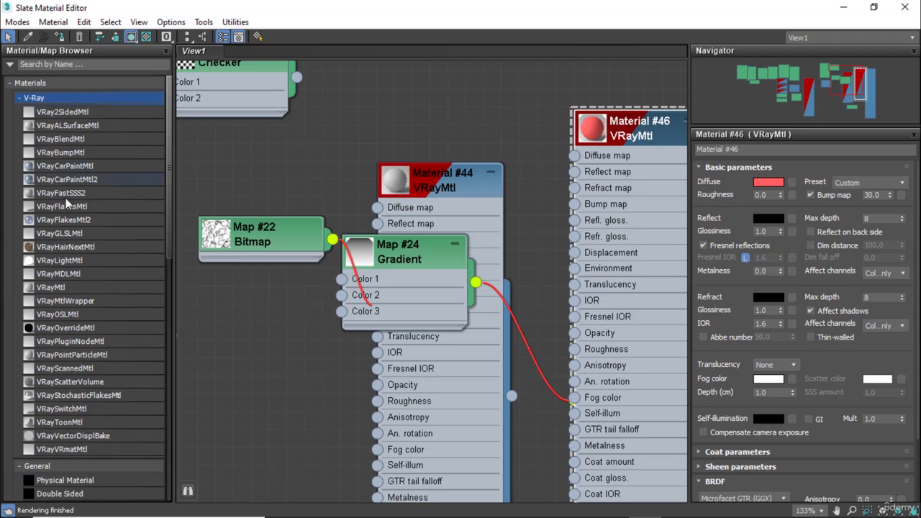
scroll(67, 264, "down", 5)
scroll(72, 249, "down", 1)
scroll(72, 249, "down", 2)
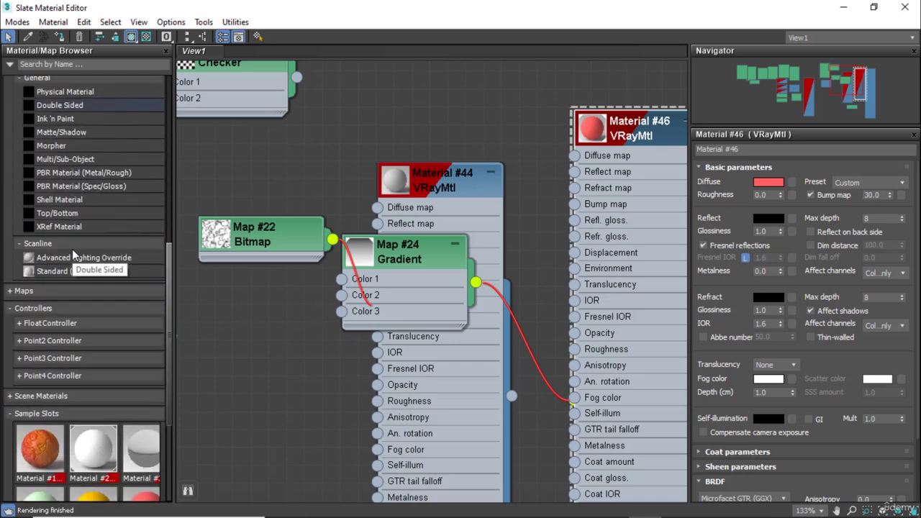
scroll(72, 249, "up", 5)
scroll(72, 249, "up", 5)
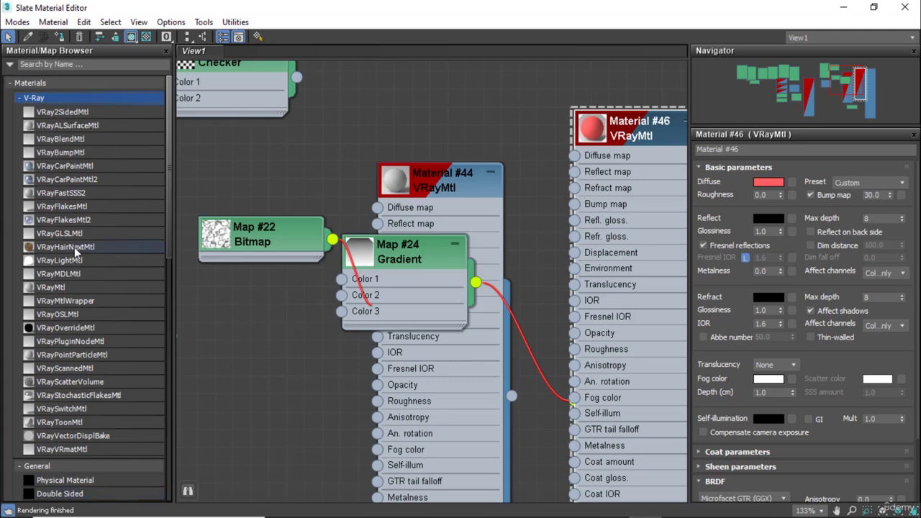
scroll(76, 262, "down", 3)
scroll(75, 262, "down", 2)
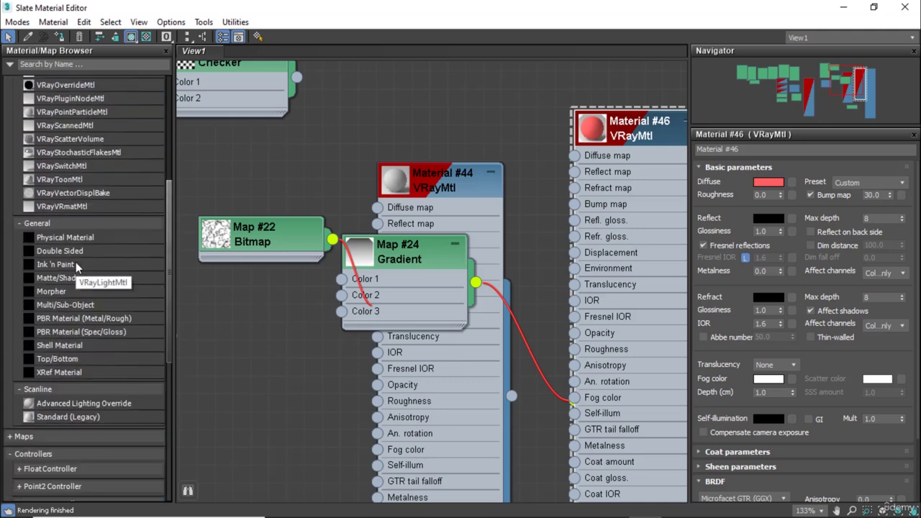
scroll(75, 262, "down", 1)
scroll(76, 262, "down", 2)
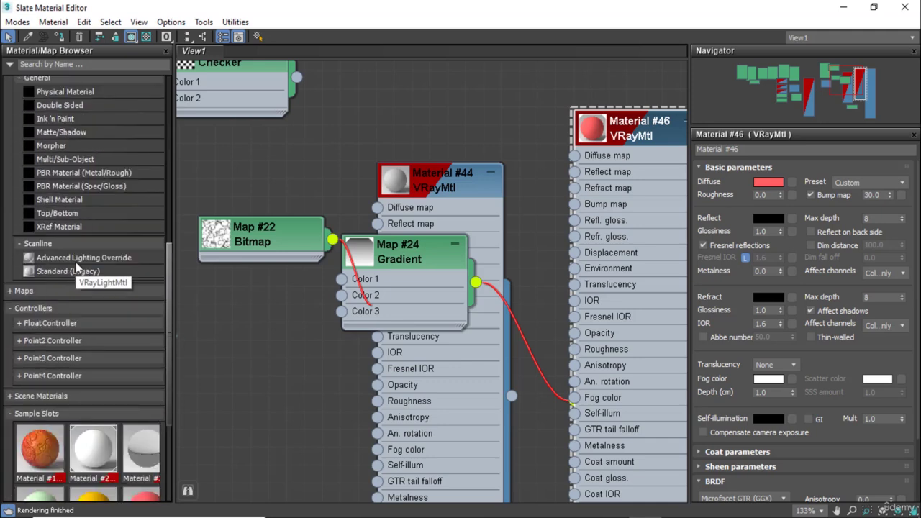
scroll(75, 262, "down", 1)
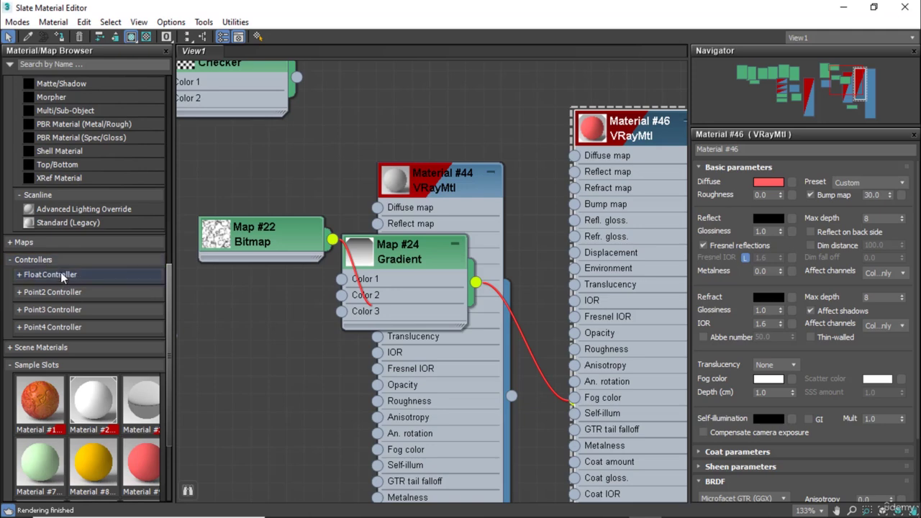
left_click(61, 275)
scroll(60, 277, "down", 3)
scroll(61, 280, "down", 1)
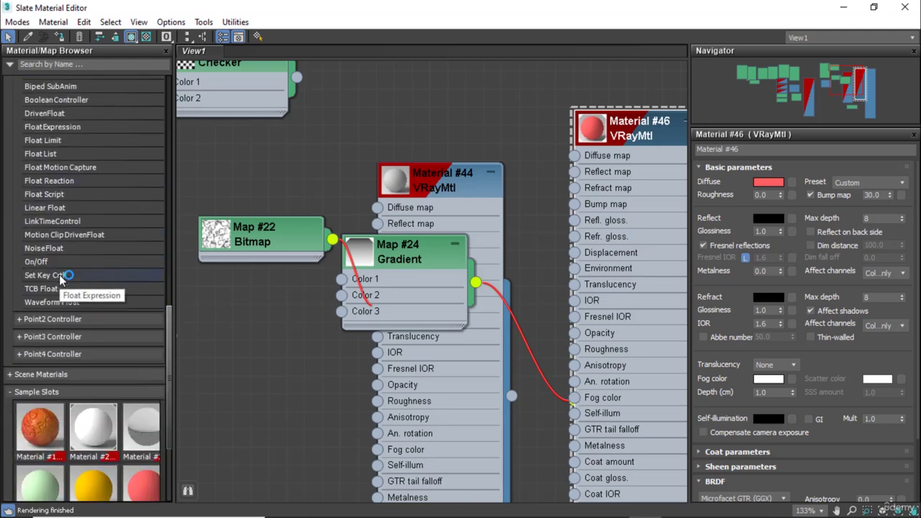
scroll(60, 280, "down", 2)
left_click(61, 271)
scroll(61, 272, "down", 2)
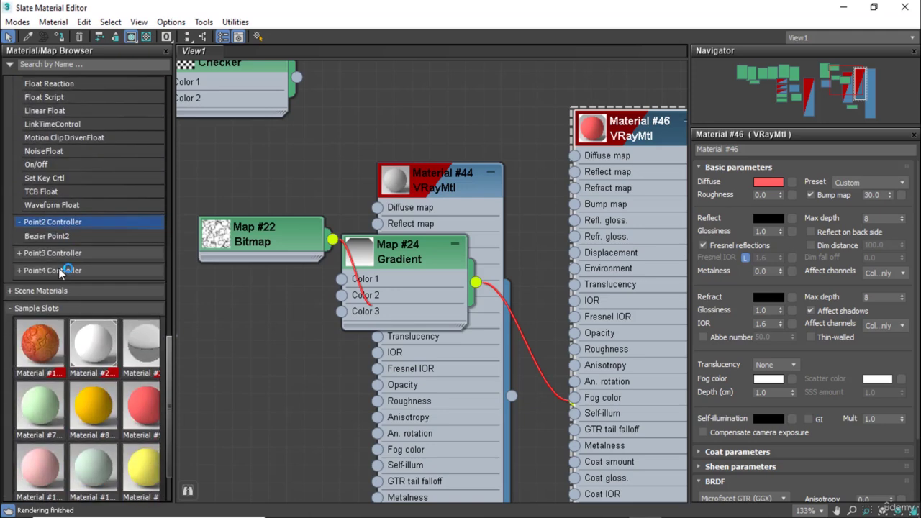
left_click(61, 253)
scroll(61, 256, "down", 2)
scroll(61, 254, "down", 2)
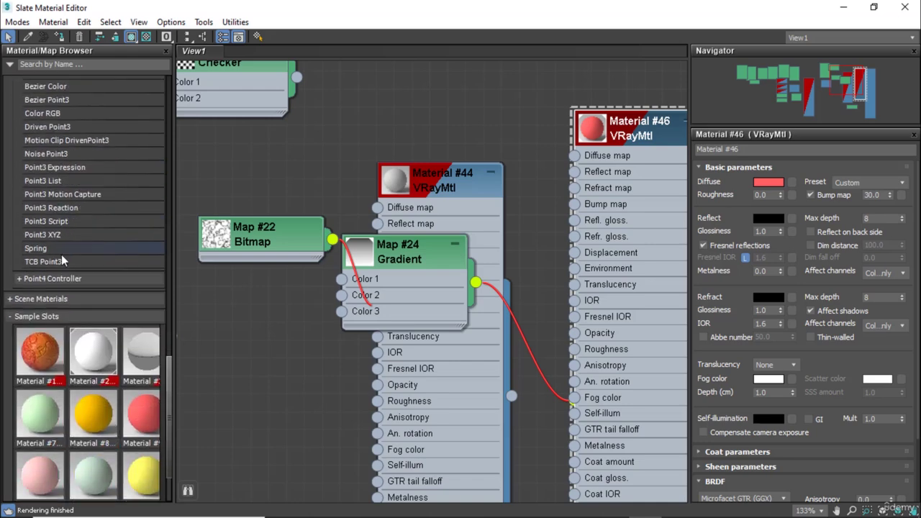
left_click(63, 275)
scroll(63, 275, "down", 3)
scroll(64, 277, "down", 1)
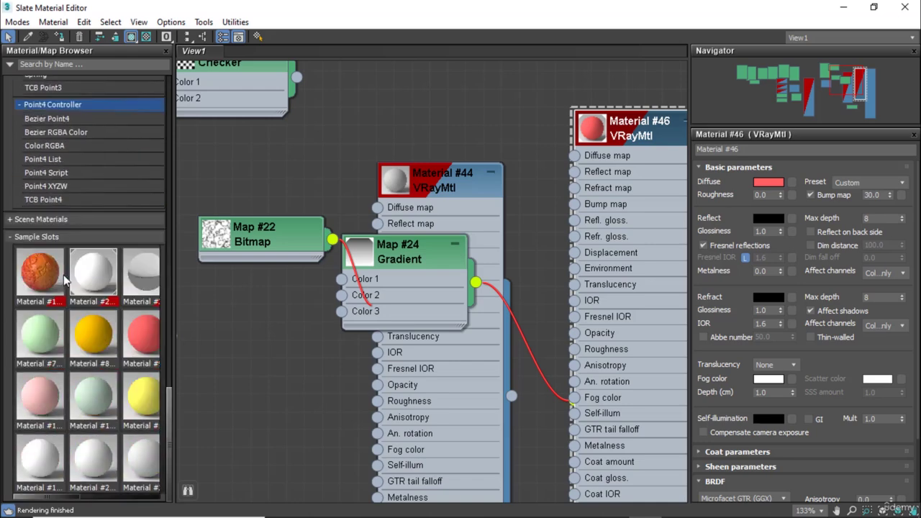
left_click(55, 220)
scroll(63, 262, "down", 2)
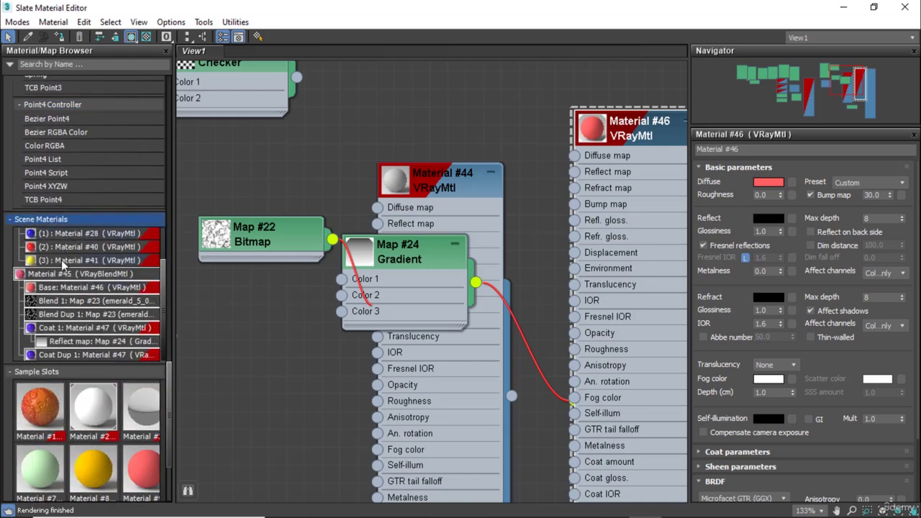
scroll(71, 378, "down", 3)
scroll(71, 382, "up", 3)
scroll(70, 374, "up", 2)
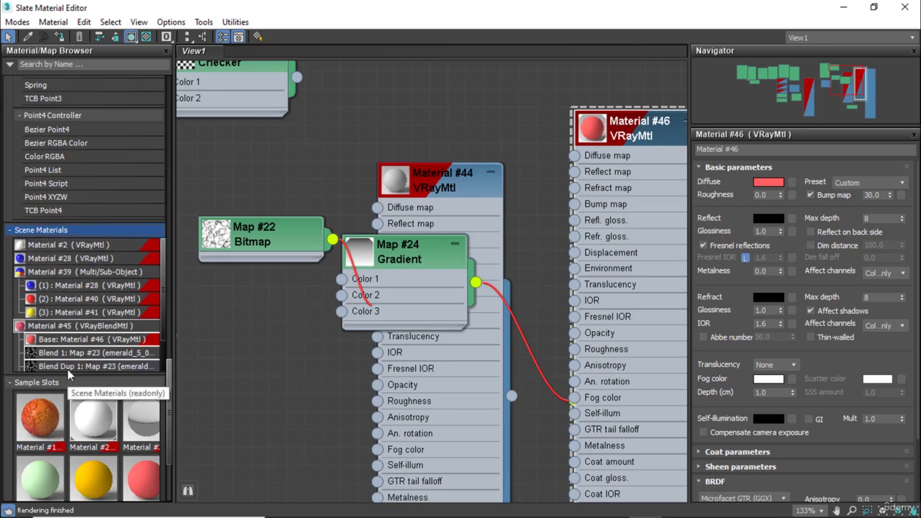
scroll(73, 214, "up", 5)
scroll(73, 214, "up", 5)
scroll(74, 213, "up", 5)
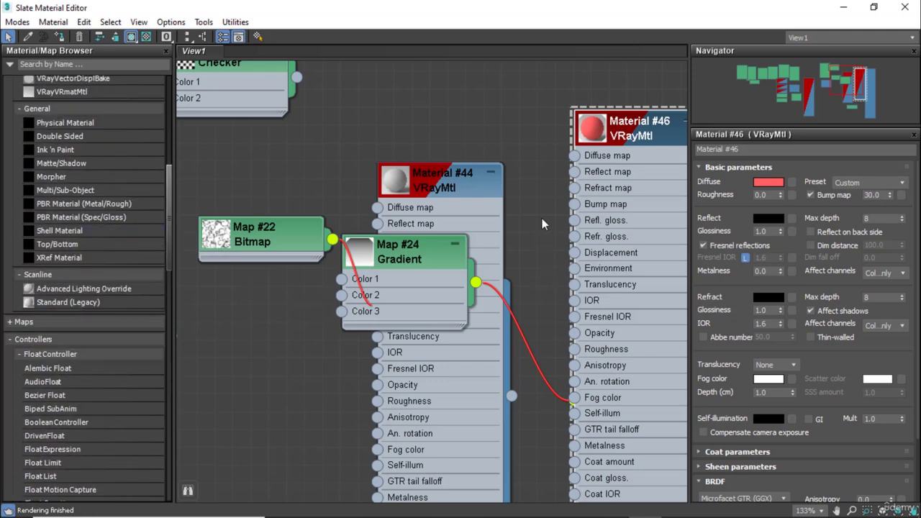
right_click(406, 138)
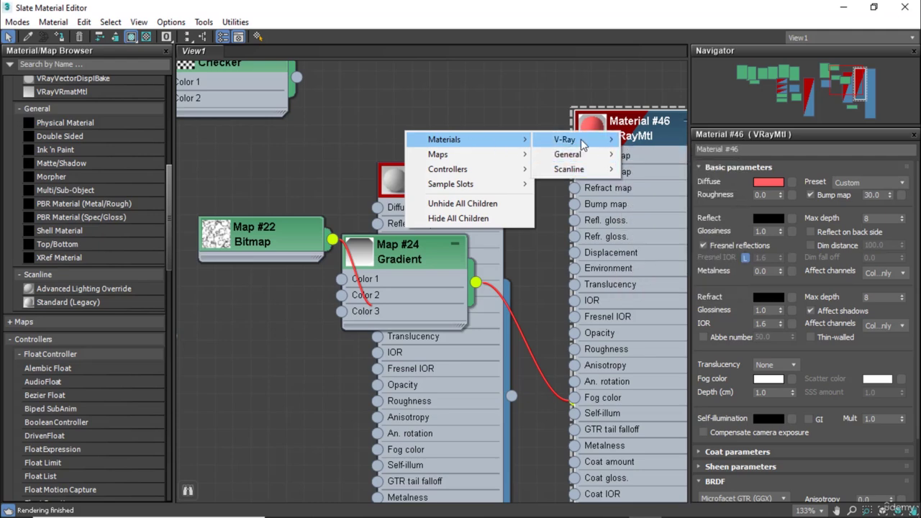
mouse_move(565, 140)
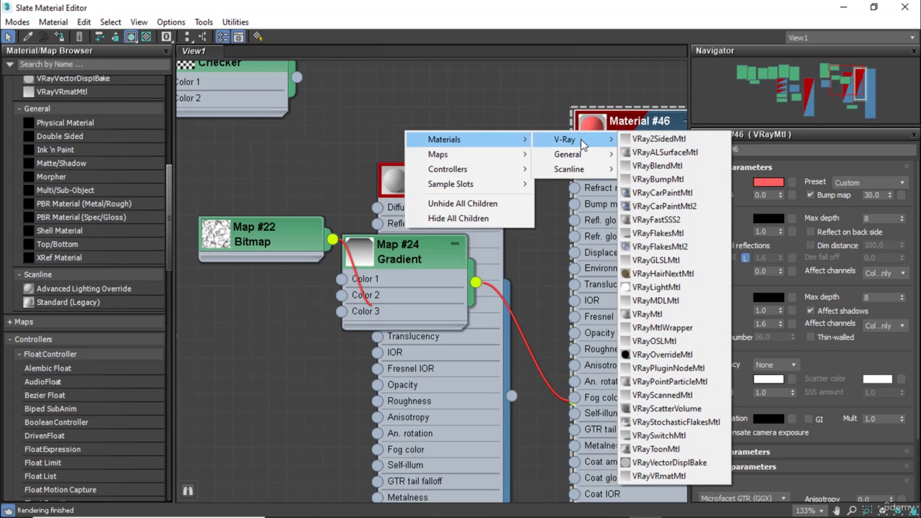
left_click(370, 150)
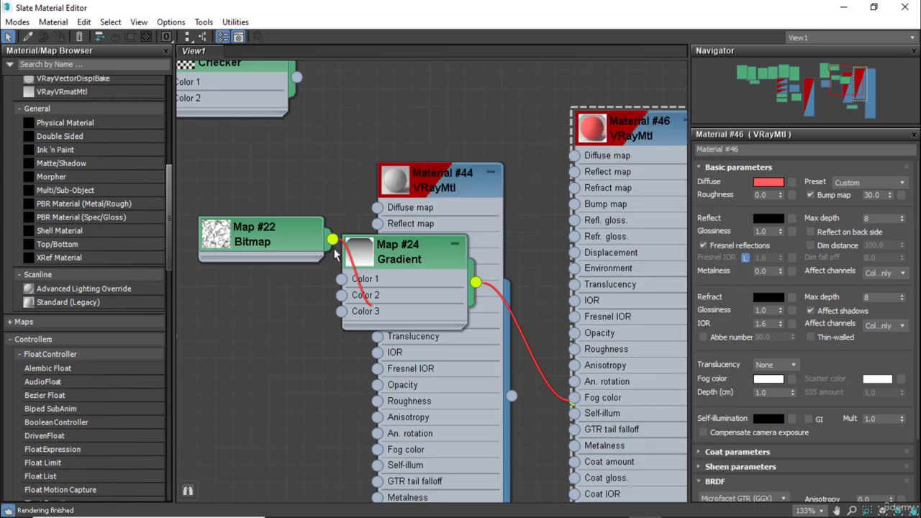
Wire the Map #22 swirl bitmap into Material #46's Bump map and view the blend preview.
left_click_drag(334, 240, 542, 225)
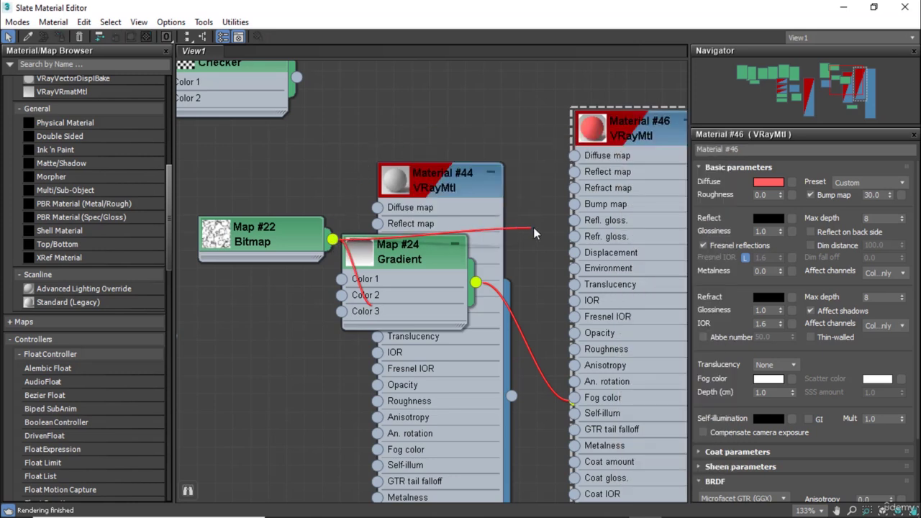
left_click_drag(542, 225, 575, 204)
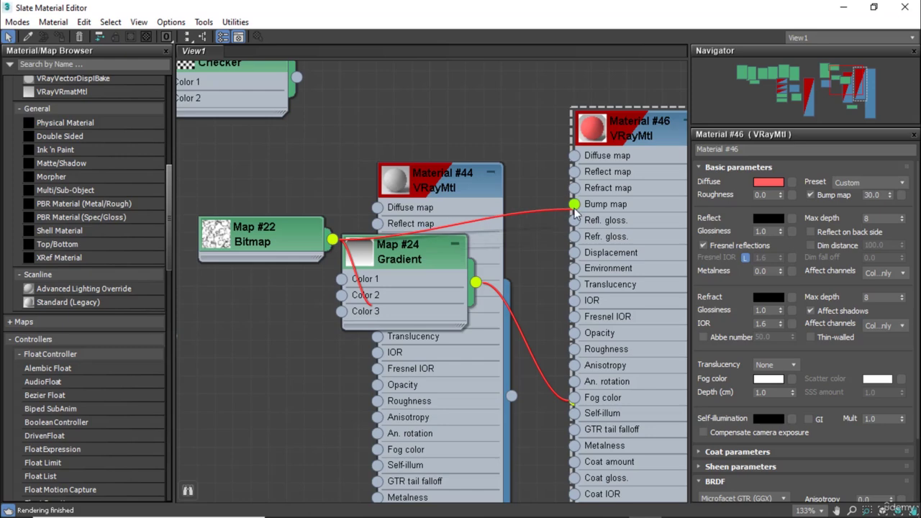
scroll(654, 297, "down", 2)
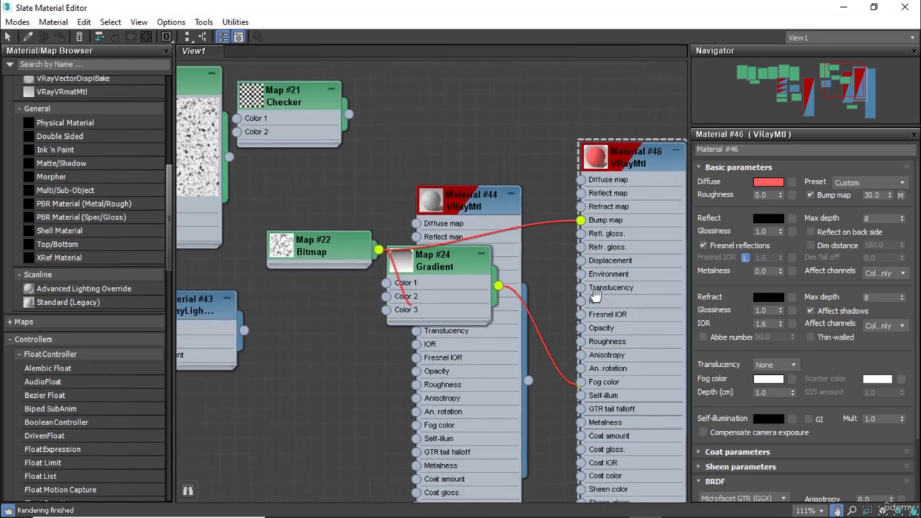
middle_click_drag(654, 297, 426, 299)
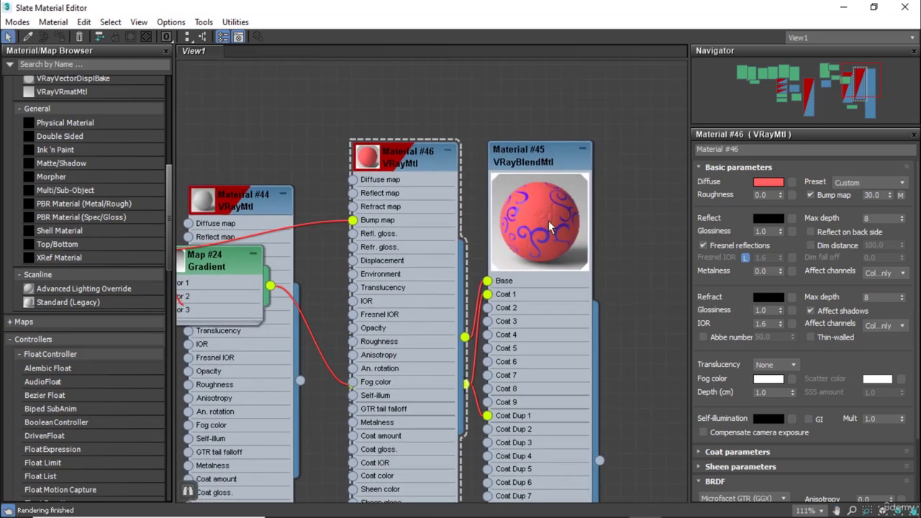
Select blend Material #45 and restore the Slate Material Editor to a smaller window.
scroll(549, 220, "up", 2)
scroll(548, 220, "up", 1)
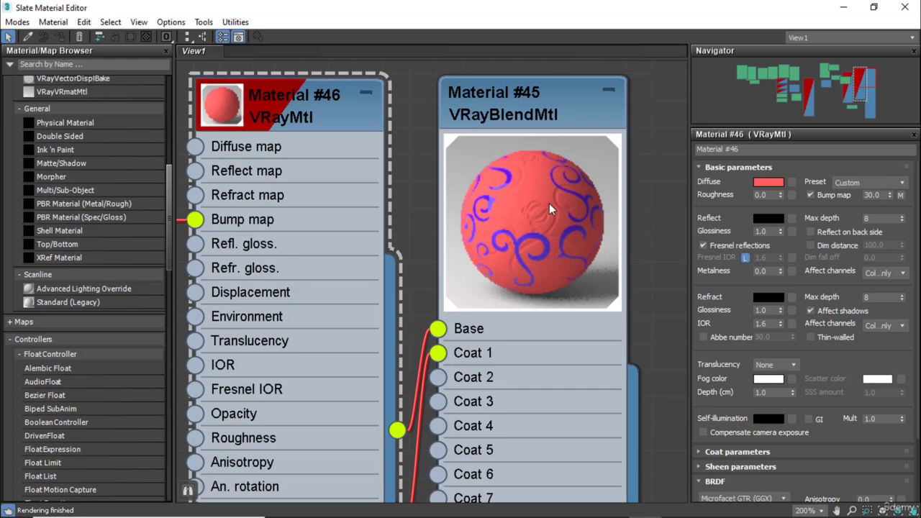
scroll(545, 207, "down", 1)
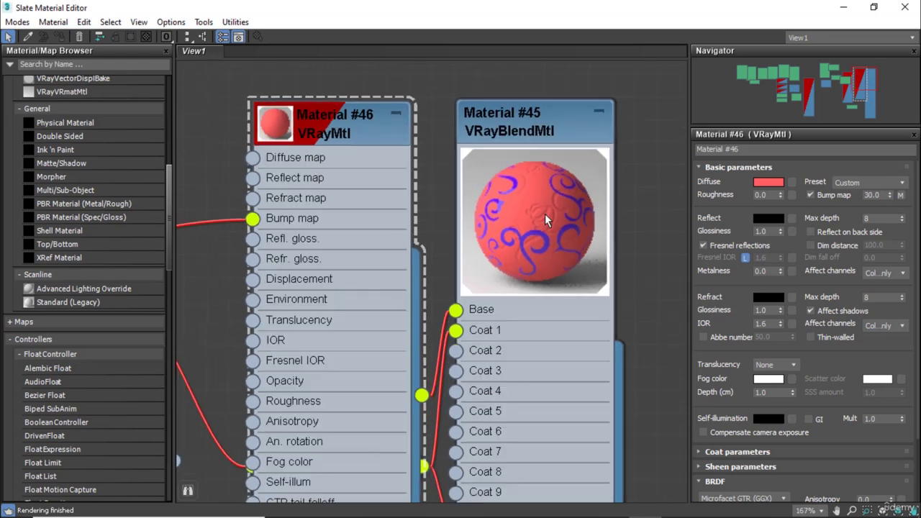
left_click(525, 146)
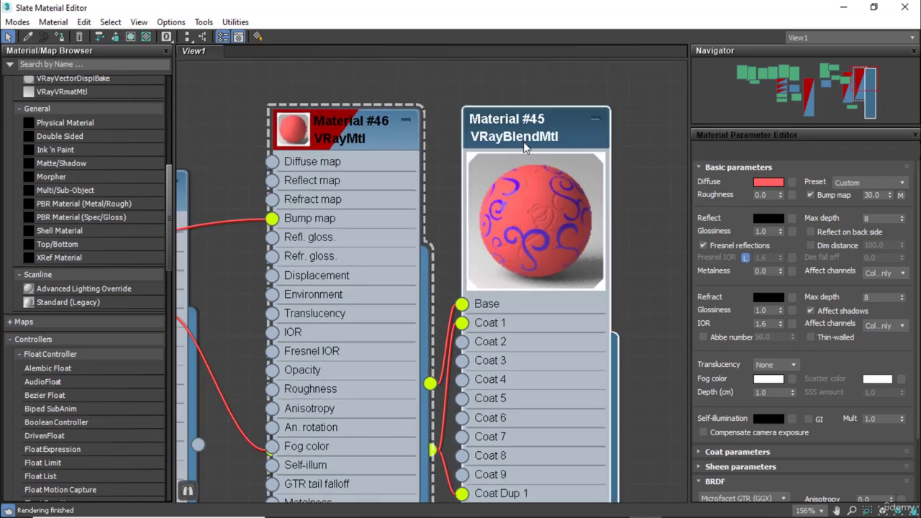
left_click(63, 37)
Shrink the editor to reveal the viewport and start a V-Ray render of the sphere.
left_click(874, 7)
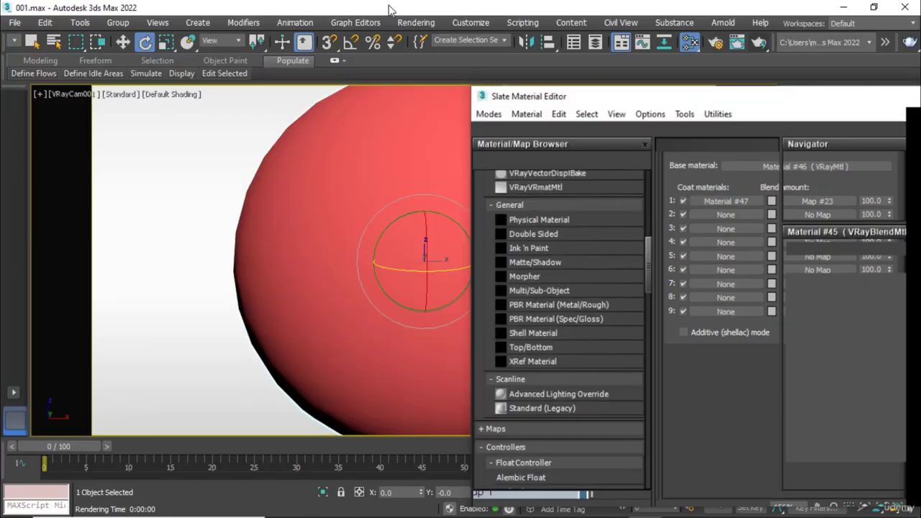
left_click(760, 44)
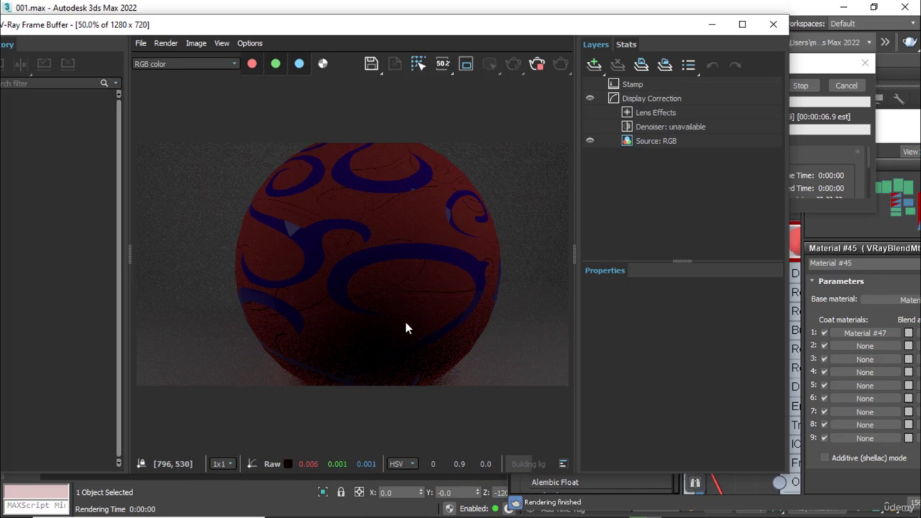
scroll(412, 316, "up", 2)
scroll(412, 316, "down", 1)
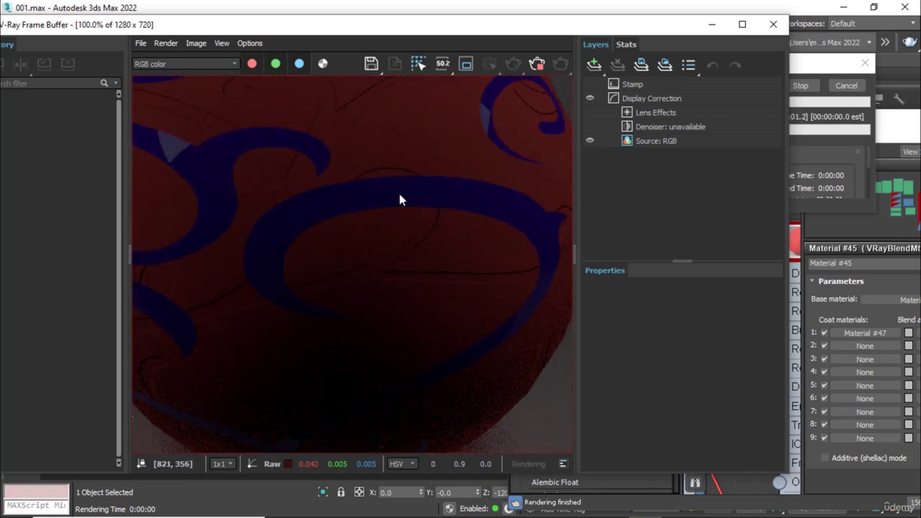
Pan and zoom around the V-Ray Frame Buffer to inspect the blue swirl coat and bump lines.
mouse_move(398, 190)
middle_mouse_down()
mouse_move(375, 205)
mouse_move(363, 250)
middle_mouse_up()
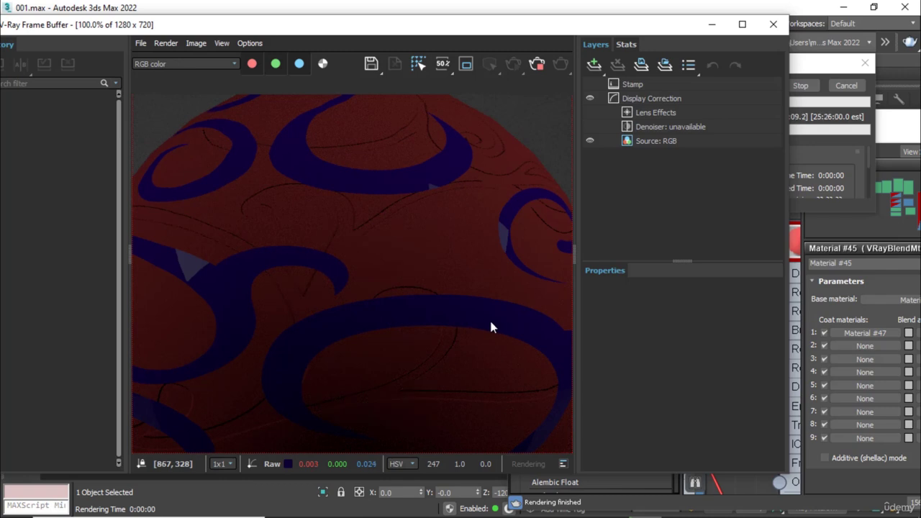
middle_click_drag(505, 327, 442, 284)
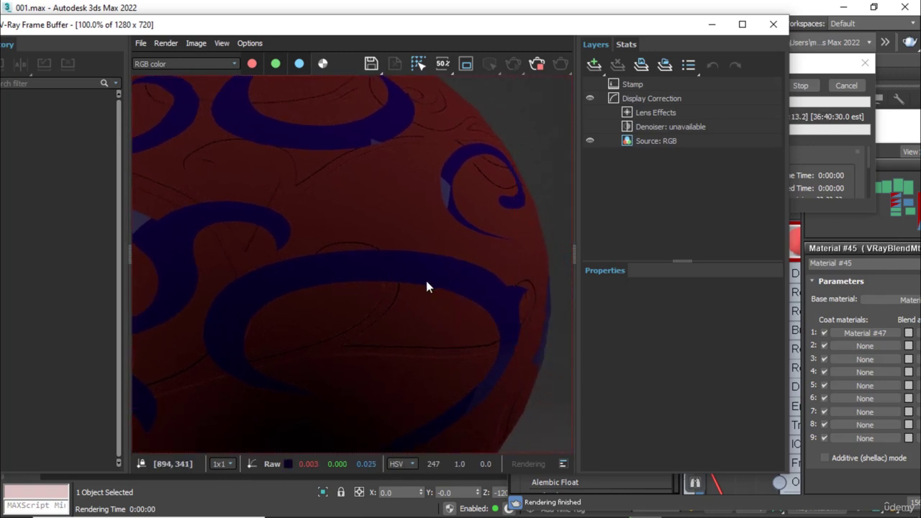
middle_click_drag(385, 336, 487, 286)
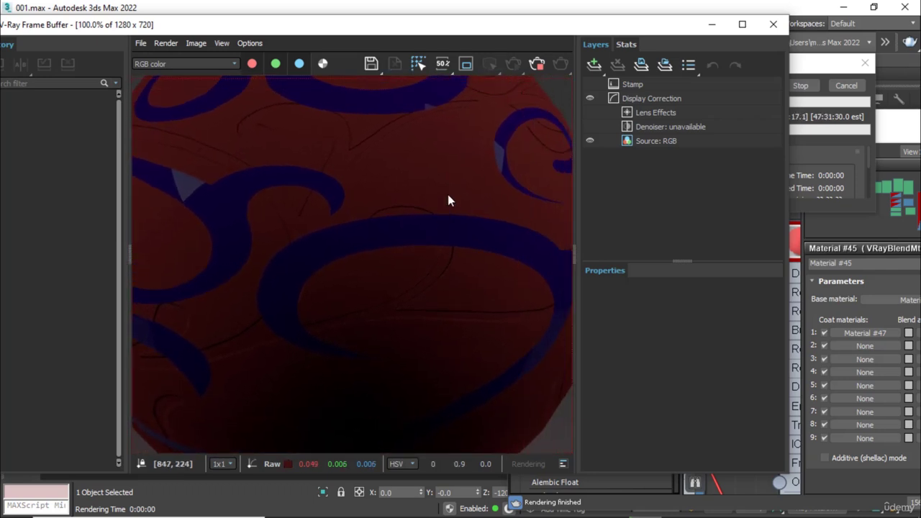
middle_click_drag(449, 199, 440, 286)
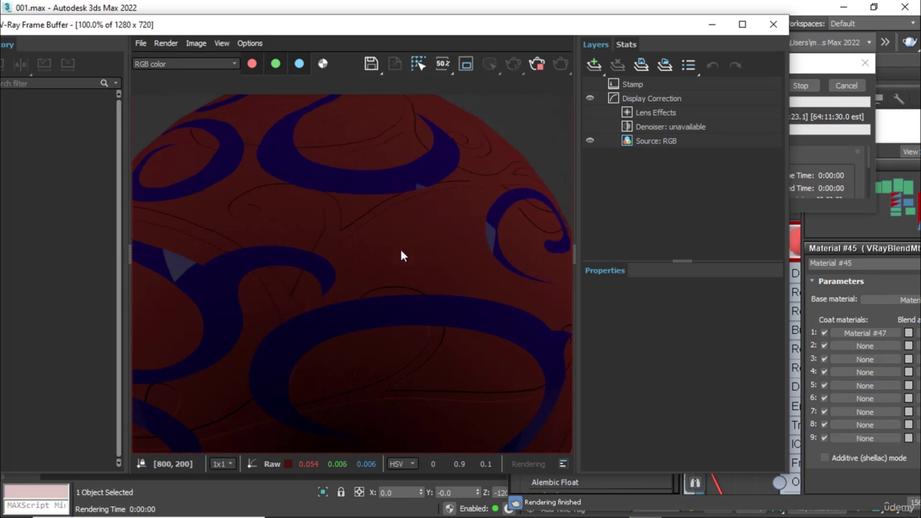
mouse_move(375, 230)
middle_mouse_down()
mouse_move(448, 238)
mouse_move(402, 214)
middle_mouse_up()
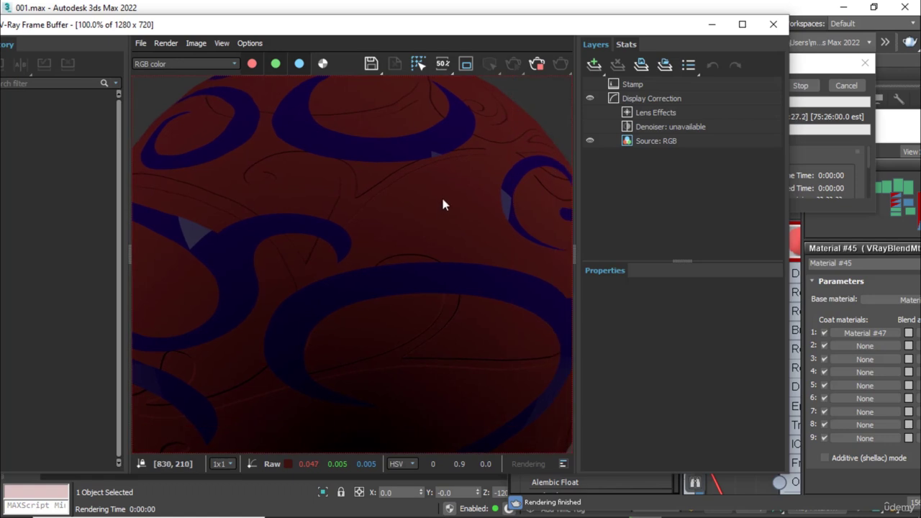
scroll(433, 185, "down", 2)
scroll(421, 194, "up", 1)
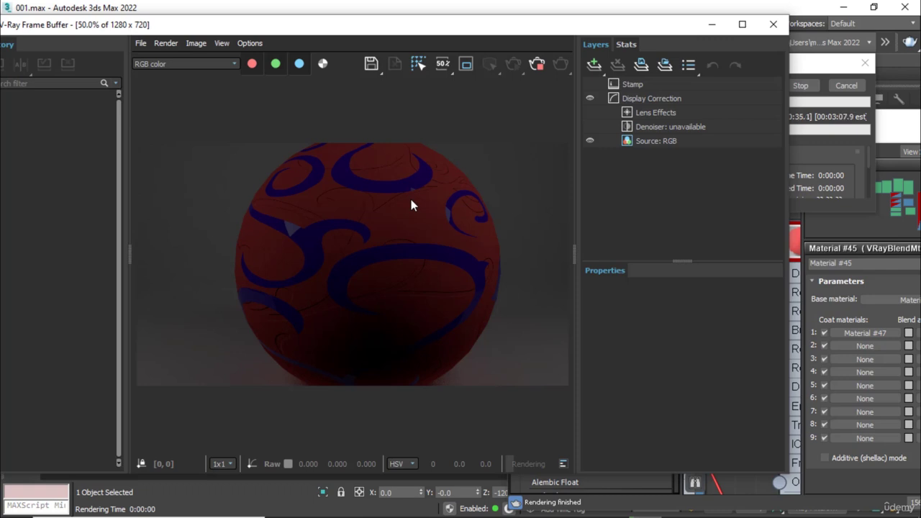
Cancel the still-running render and close the V-Ray Frame Buffer.
left_click(848, 87)
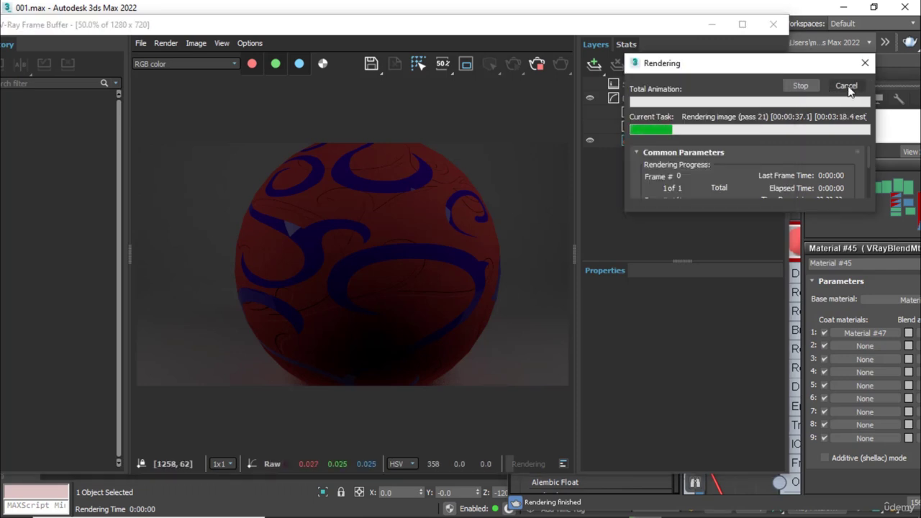
left_click(847, 87)
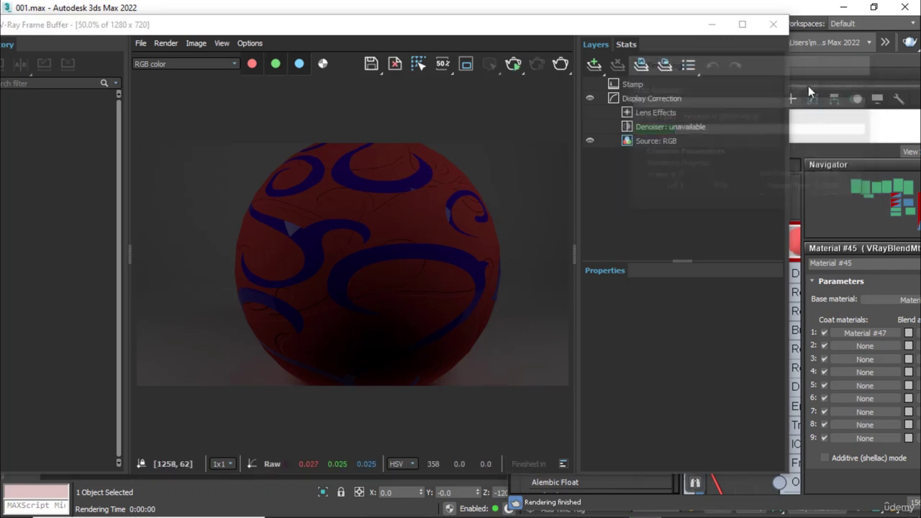
left_click(773, 25)
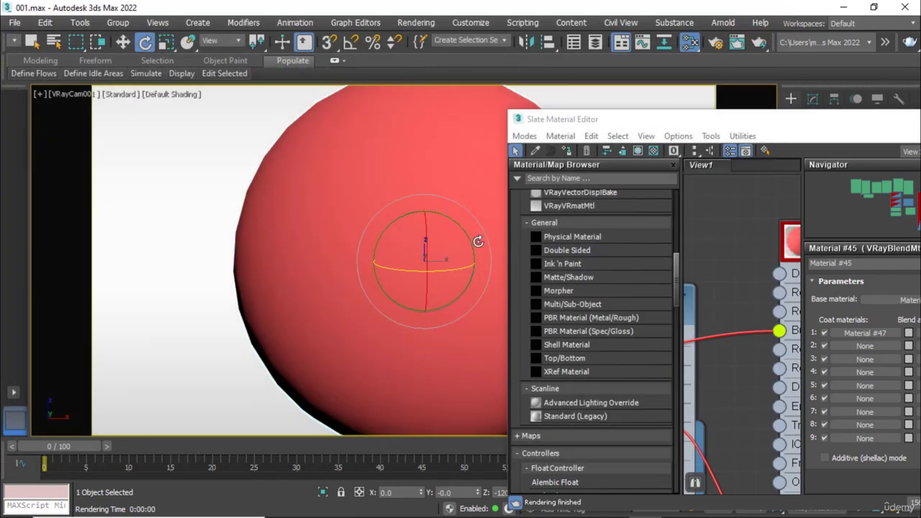
Maximize the Slate Material Editor to fill the screen and zoom the node view.
double_click(738, 121)
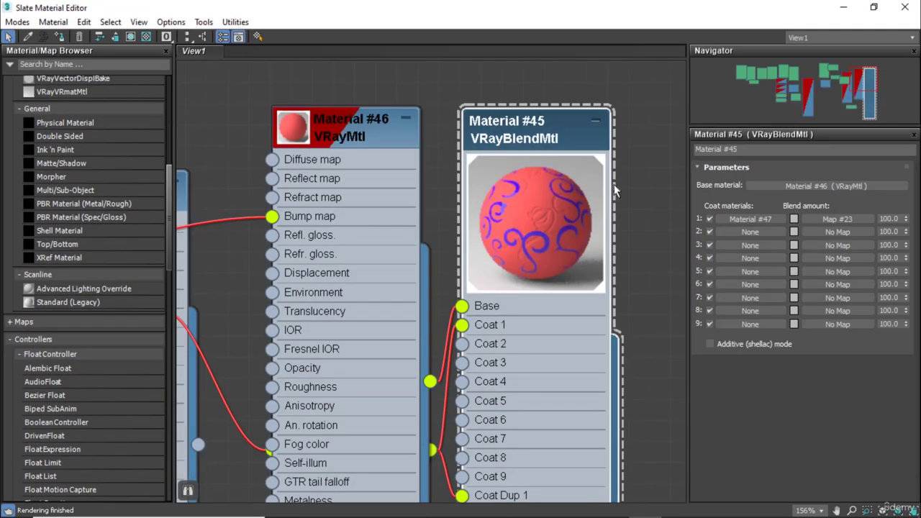
scroll(638, 254, "down", 2)
scroll(643, 240, "down", 2)
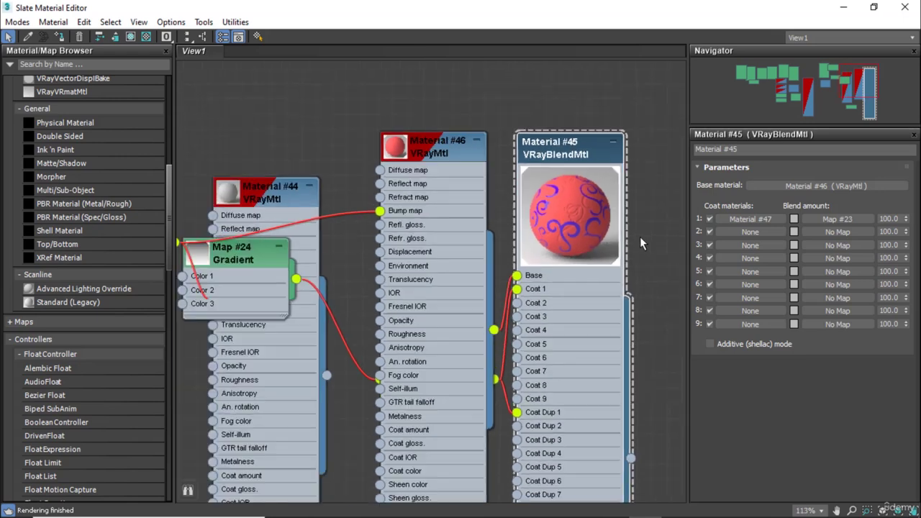
scroll(640, 236, "down", 2)
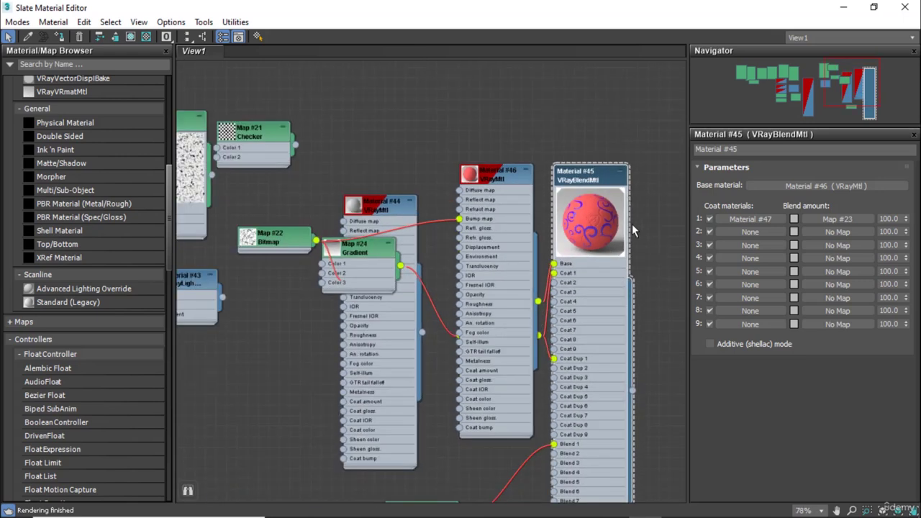
scroll(580, 194, "up", 2)
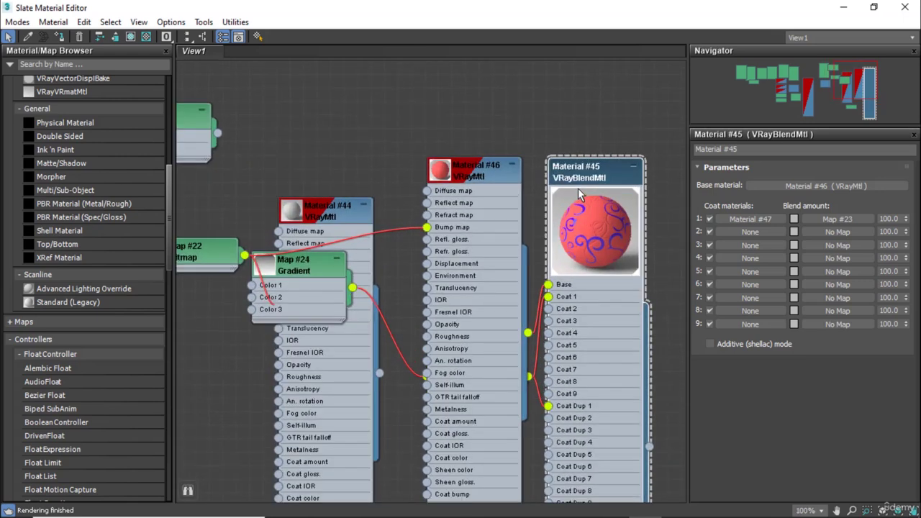
scroll(580, 194, "up", 1)
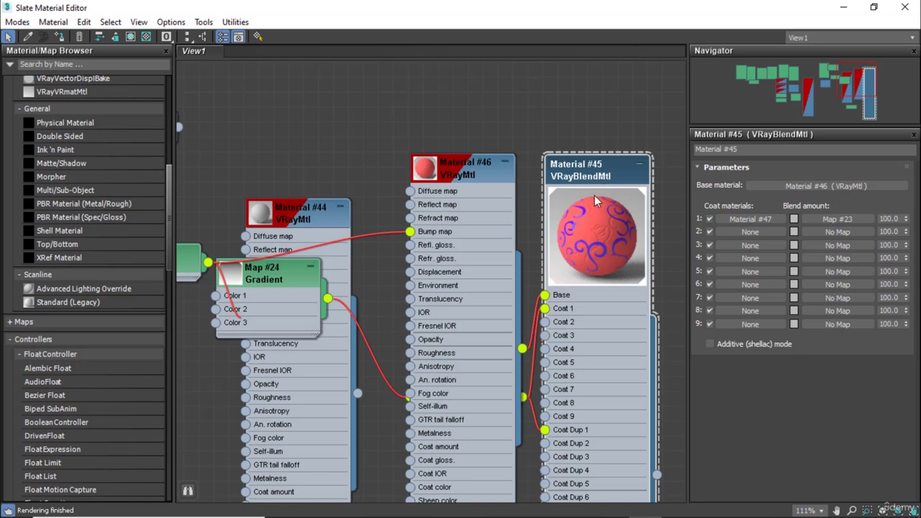
Move blue coat Material #47 beside the blend's coat inputs and show its parameters, next to Material #46.
left_click_drag(465, 173, 405, 144)
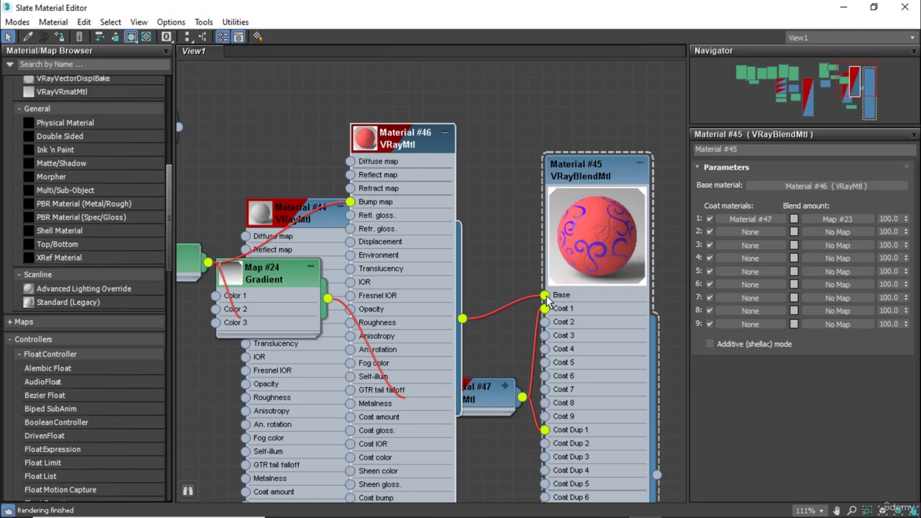
left_click_drag(492, 389, 509, 403)
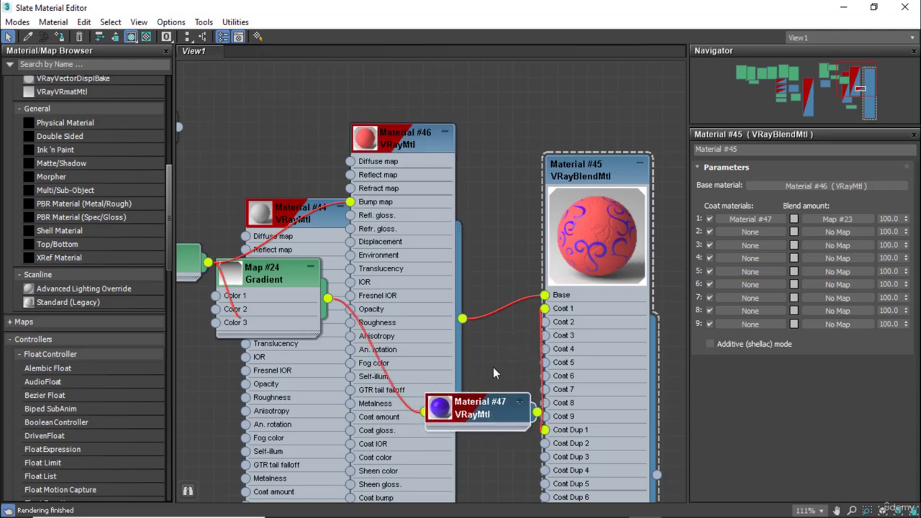
left_click(473, 409)
left_click(470, 393)
double_click(470, 393)
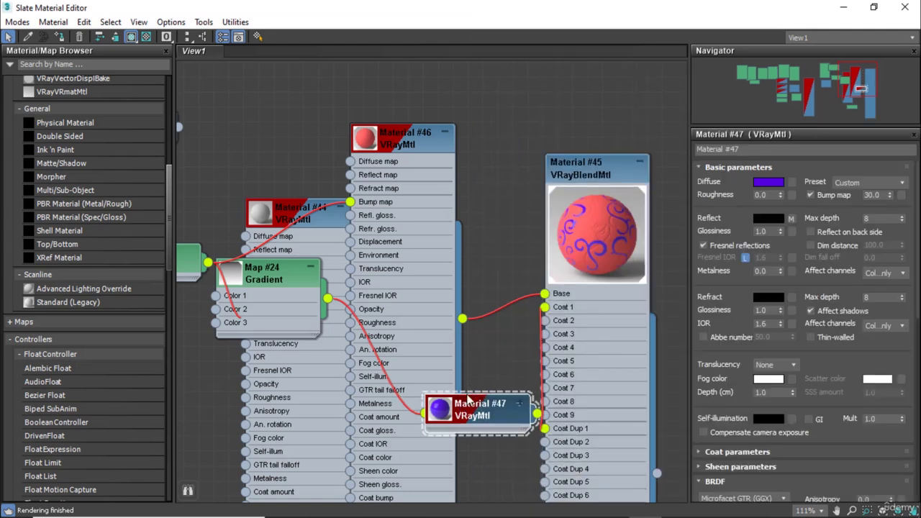
left_click_drag(470, 392, 465, 380)
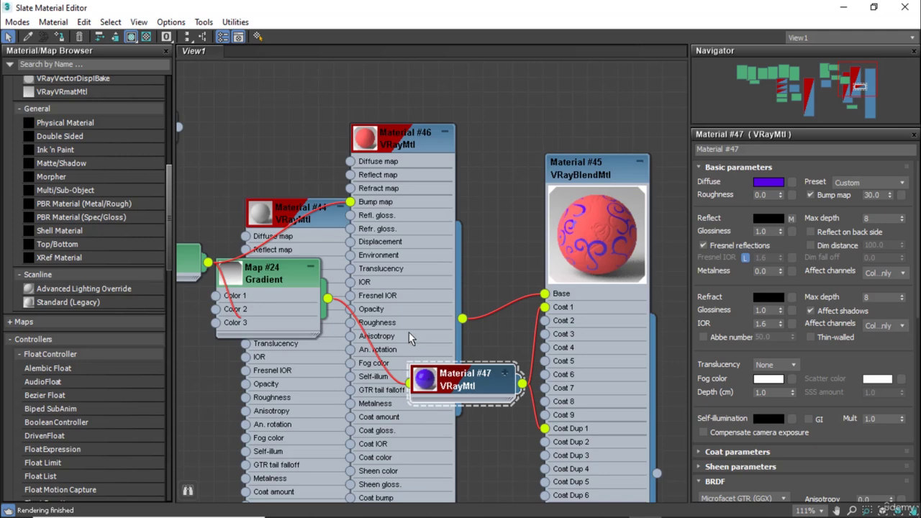
middle_click_drag(411, 339, 451, 367)
left_click_drag(442, 185, 500, 170)
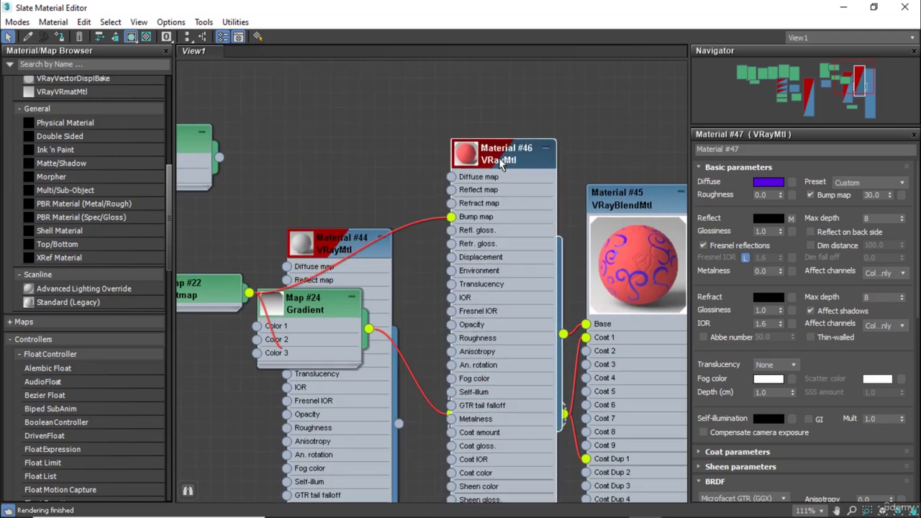
Move Map #22 Bitmap clear of the gradient and expand it to show its Emerald_9.jpg swirl settings.
left_click_drag(209, 304, 299, 200)
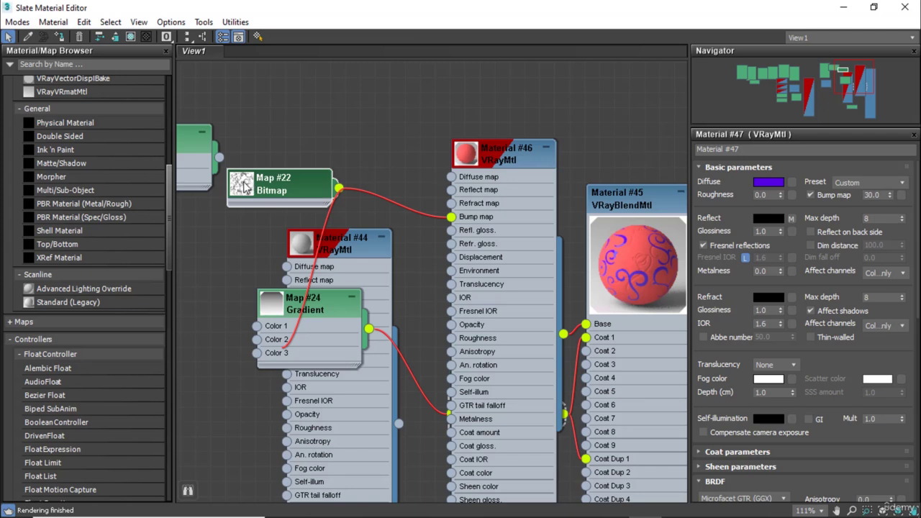
double_click(244, 188)
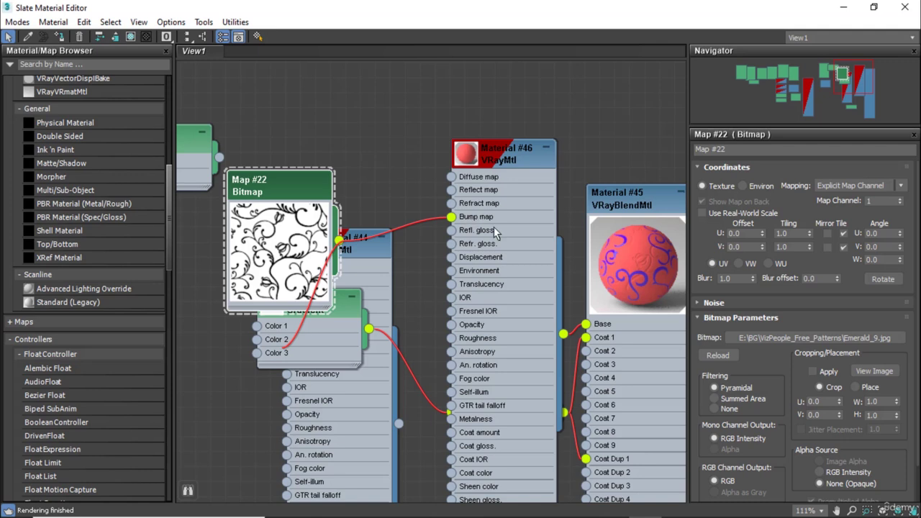
mouse_move(637, 263)
middle_mouse_down()
mouse_move(474, 242)
mouse_move(469, 253)
mouse_move(483, 272)
middle_mouse_up()
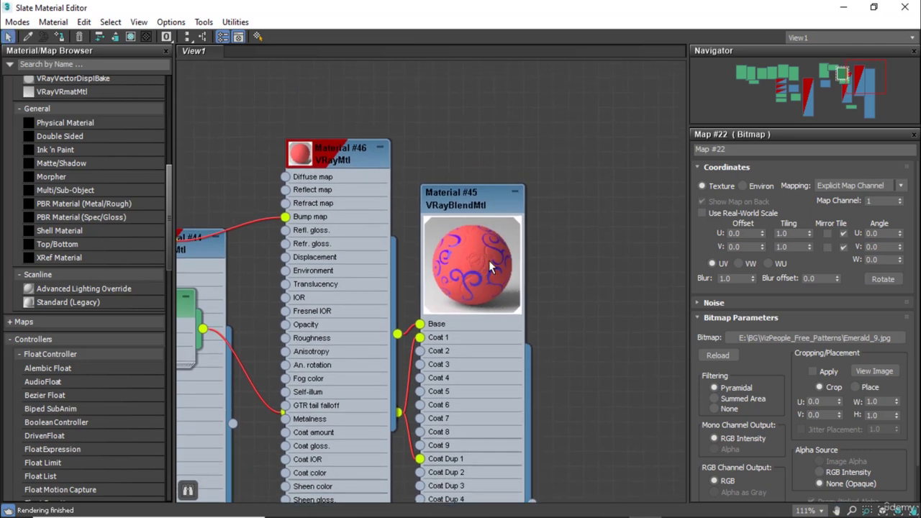